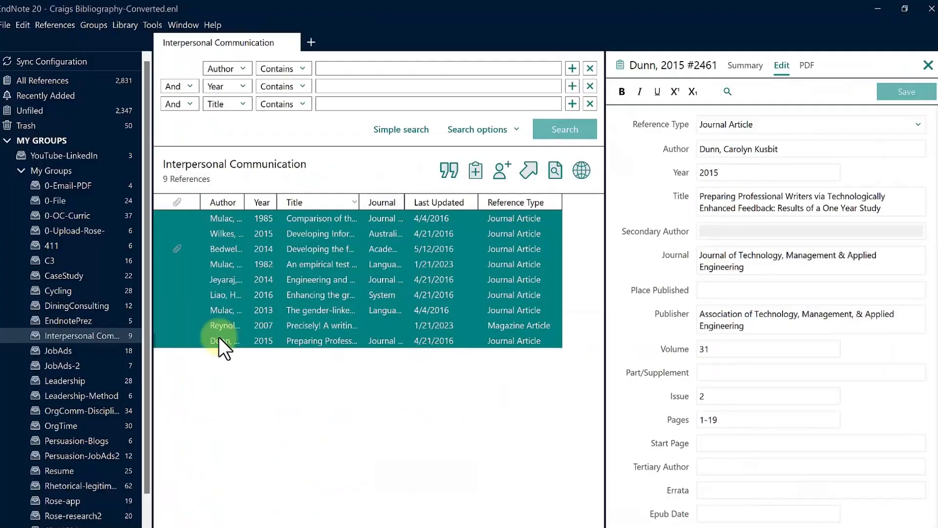
- Copy the selected Interpersonal Communication references as formatted references and paste them under the References heading in a Word document
right_click(218, 338)
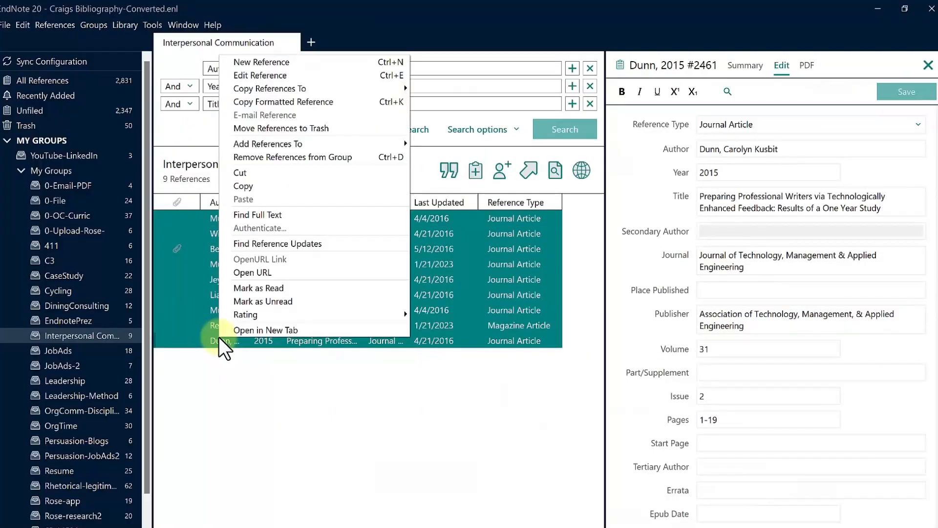
left_click(274, 101)
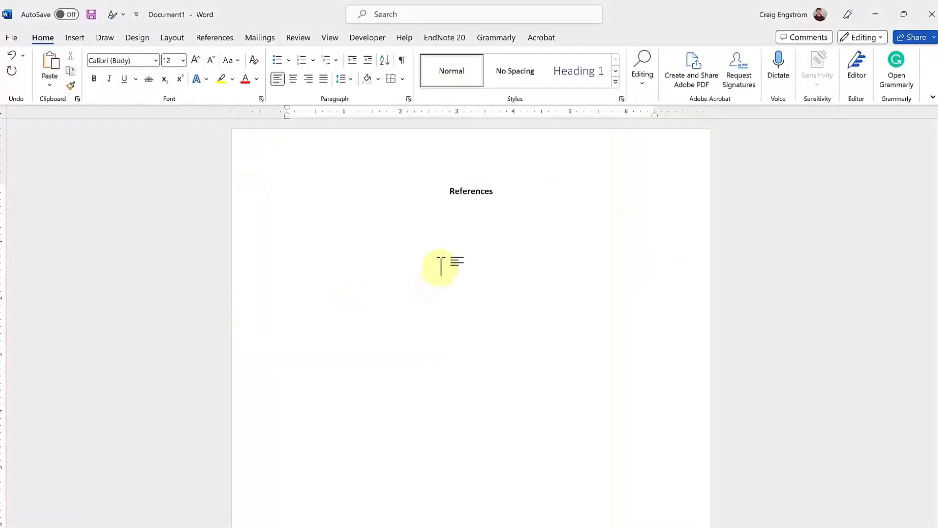
key("ctrl+v")
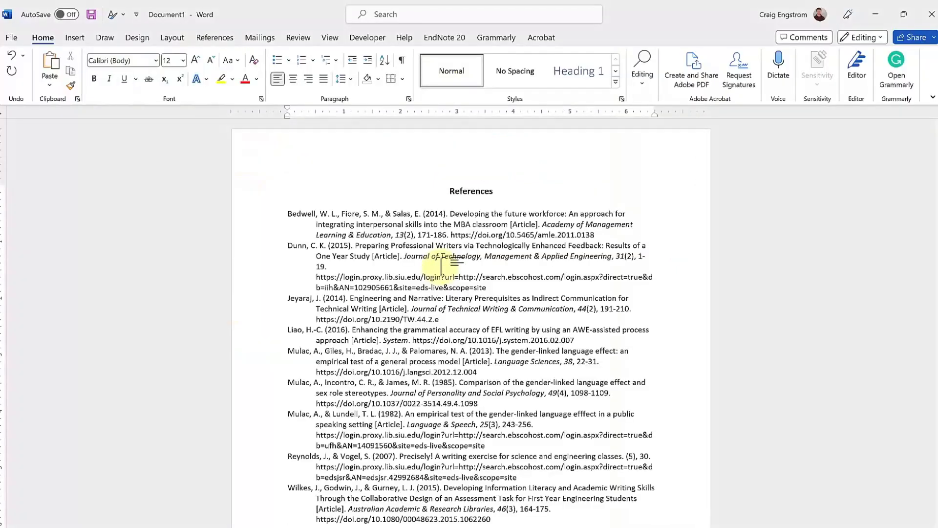
left_click_drag(361, 280, 315, 278)
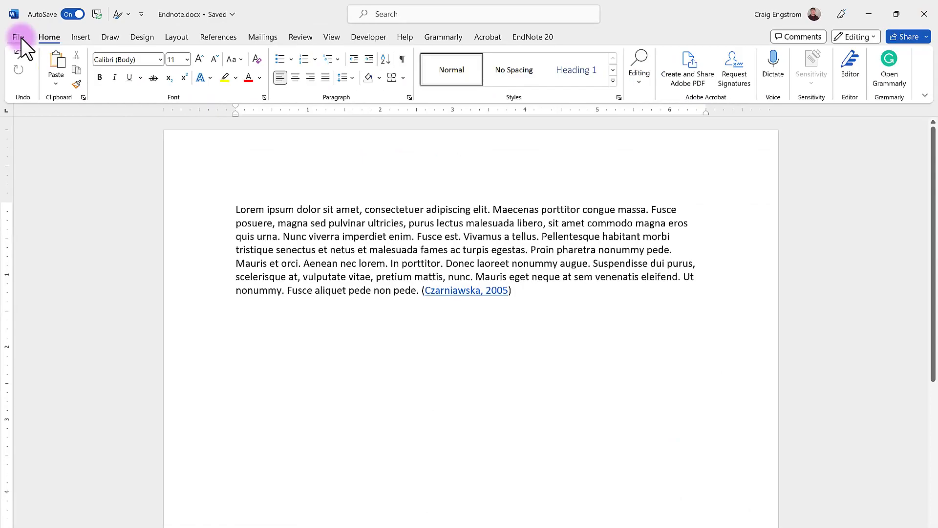
- Check in Word's COM add-in settings that EndNote Cite While You Write is enabled
left_click(18, 37)
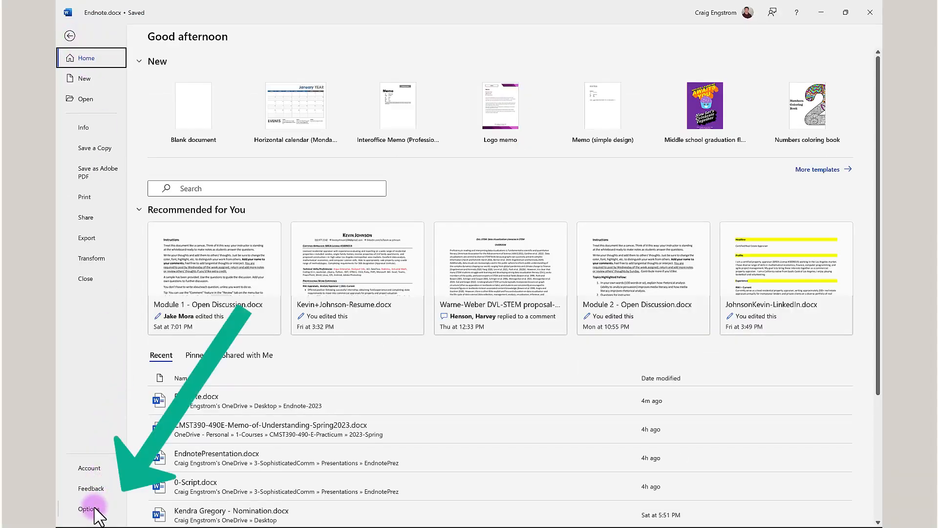
left_click(96, 510)
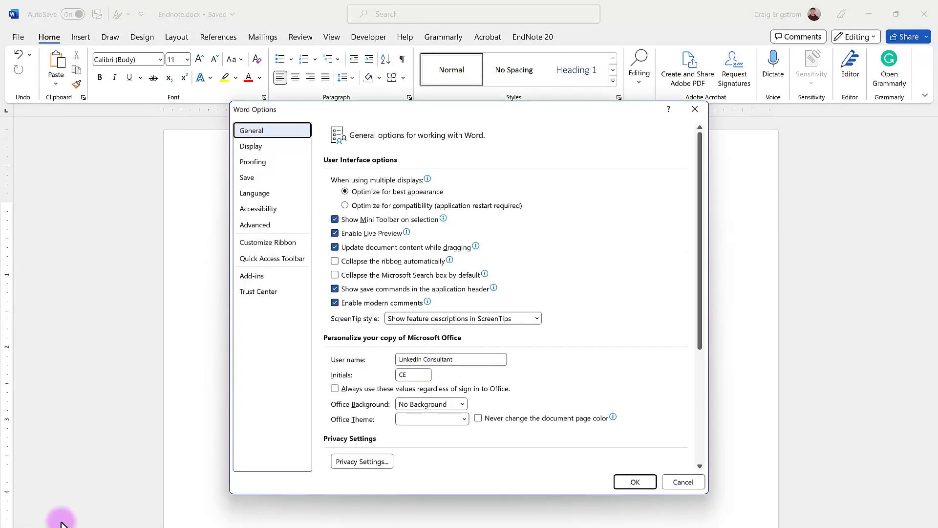
left_click(260, 272)
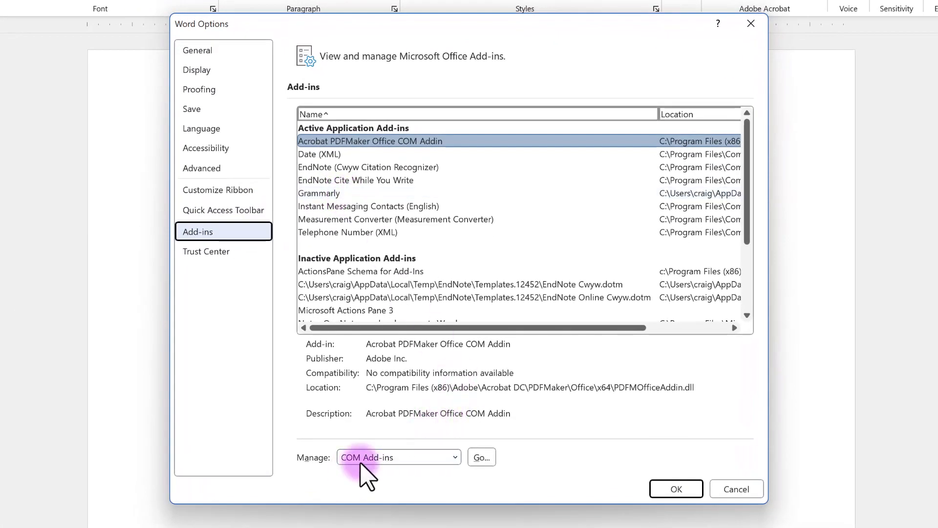
left_click(483, 458)
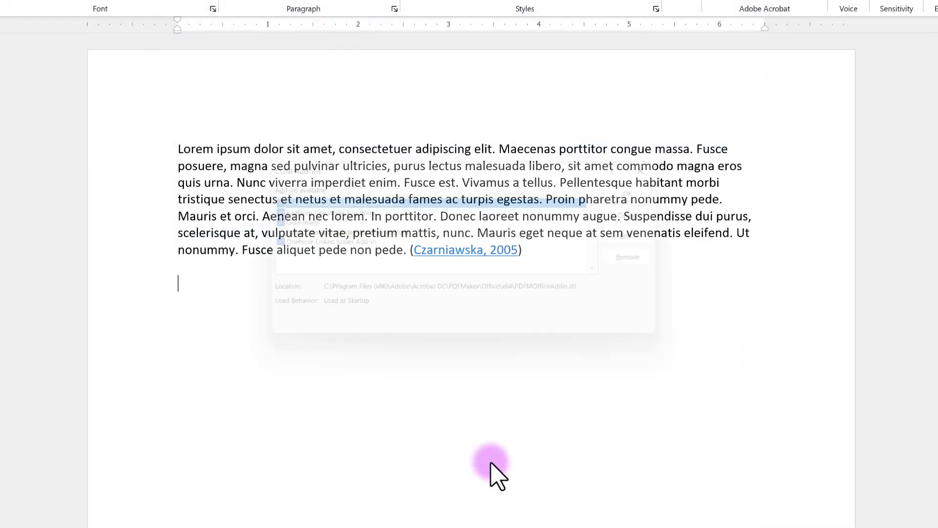
left_click(309, 212)
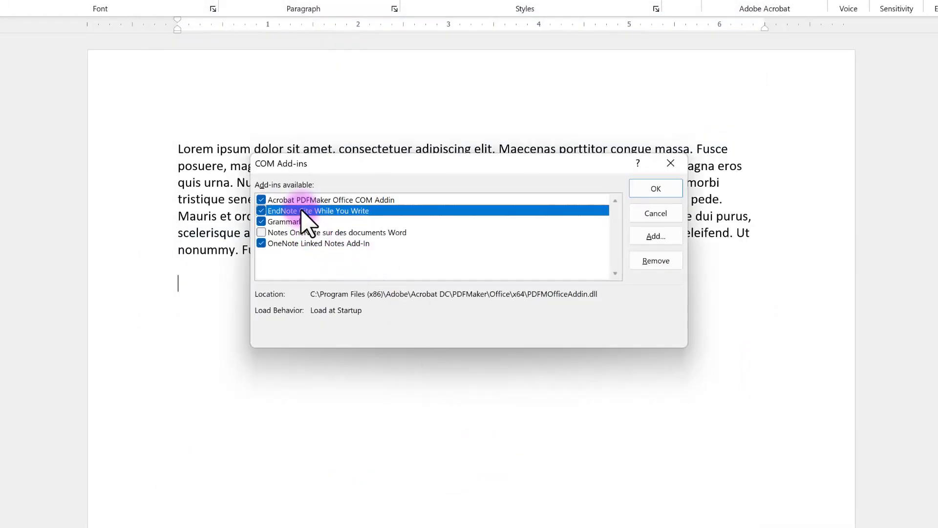
left_click(261, 211)
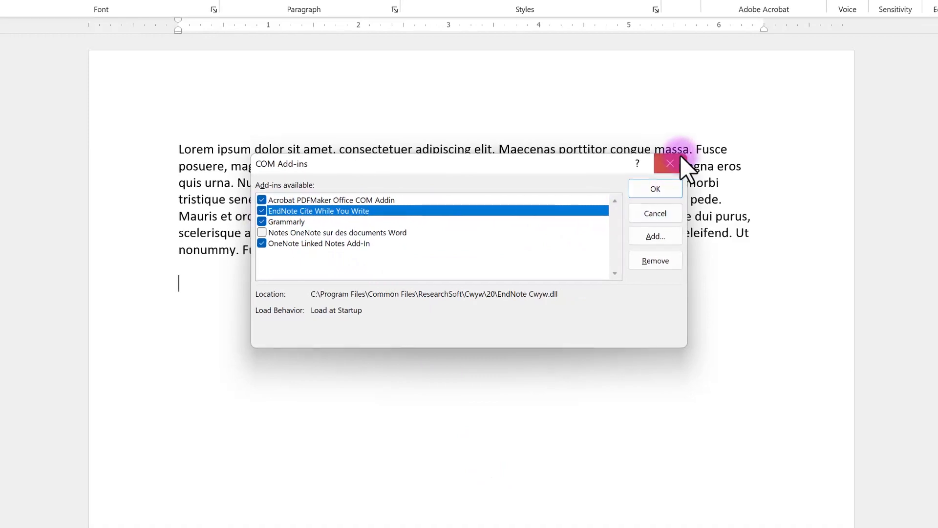
left_click(670, 162)
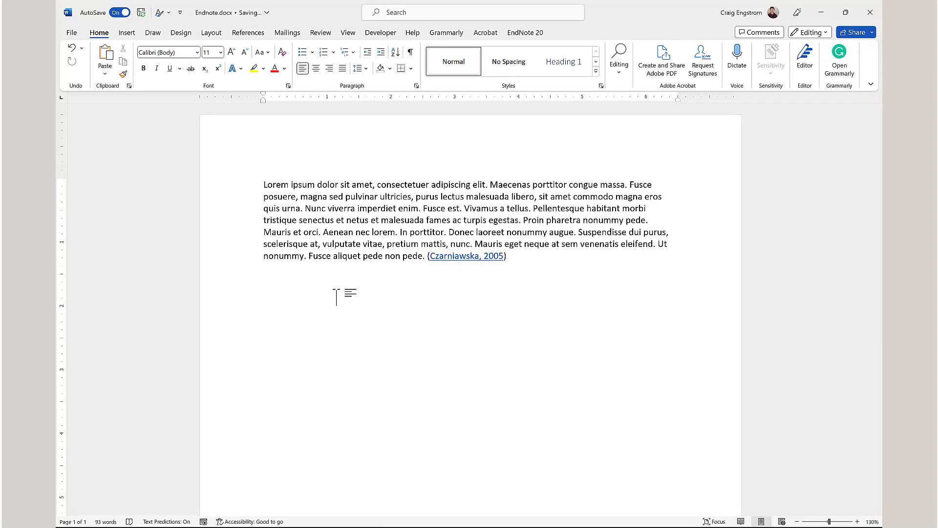
- Generate a placeholder paragraph below the existing text of Endnote.docx with =lorem(1,4)
type("lorem(")
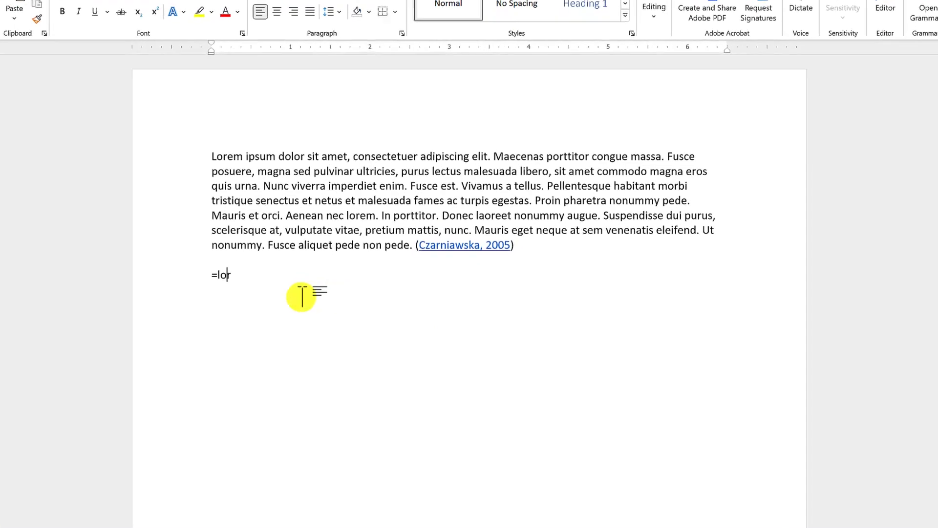
type("1,4")
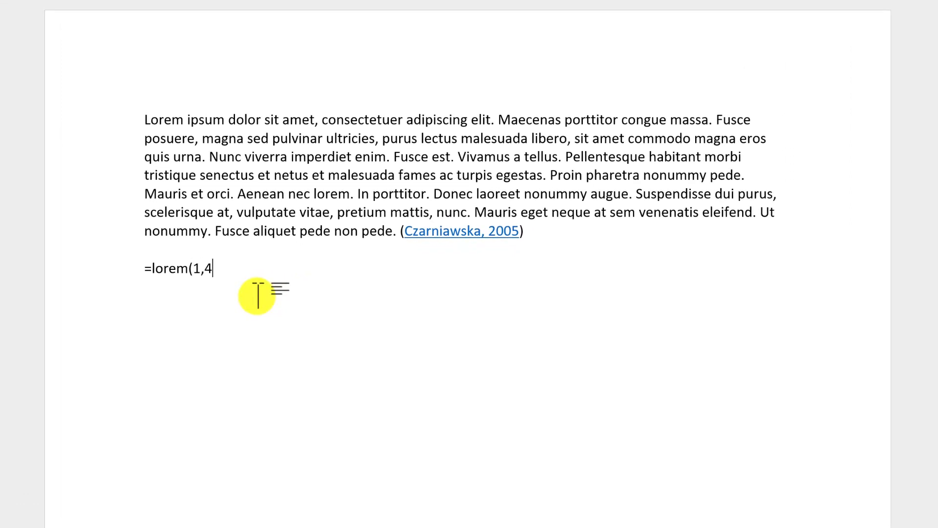
type(")")
key("Return")
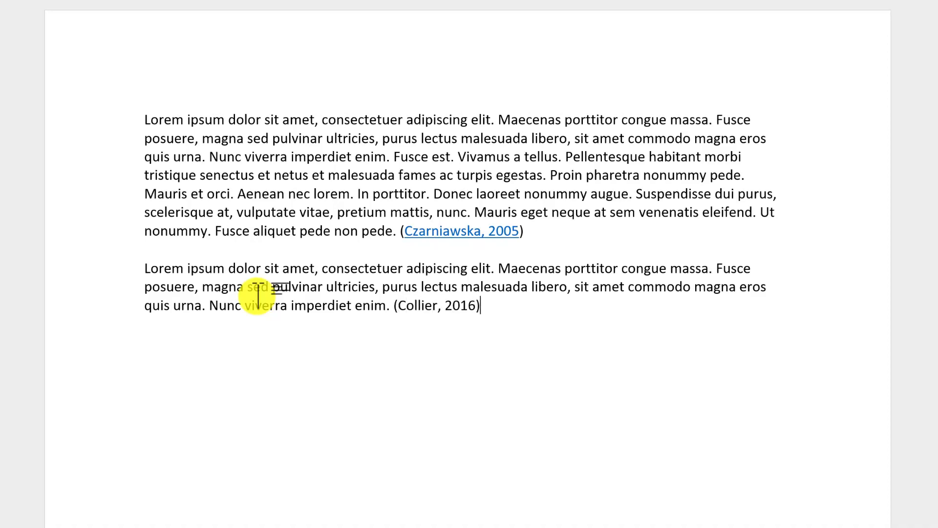
- Look up the 2016 citation in the second paragraph in the EndNote library and move the results window aside
left_click_drag(398, 308, 476, 309)
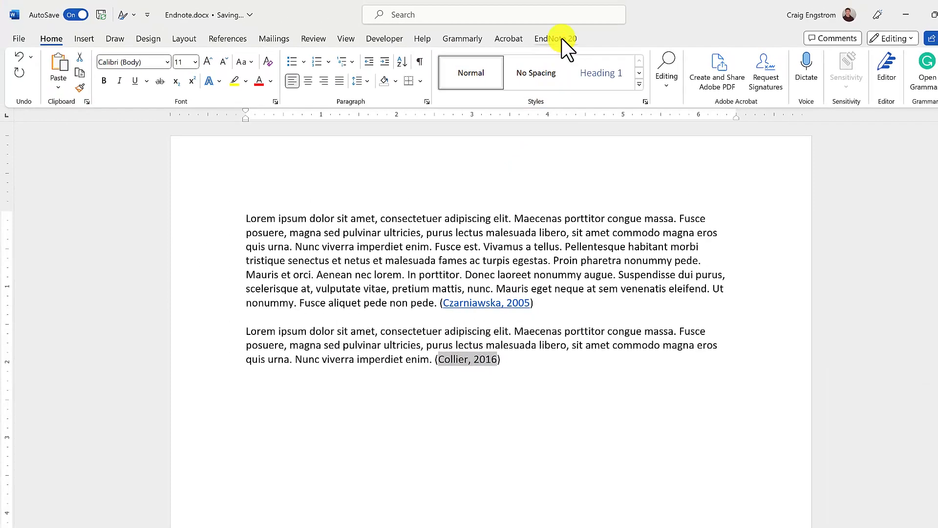
left_click(560, 40)
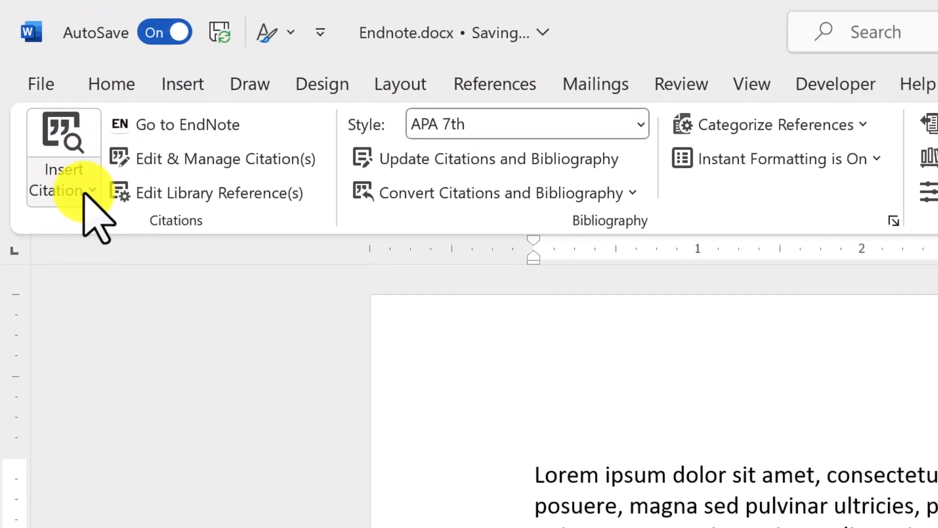
left_click(38, 88)
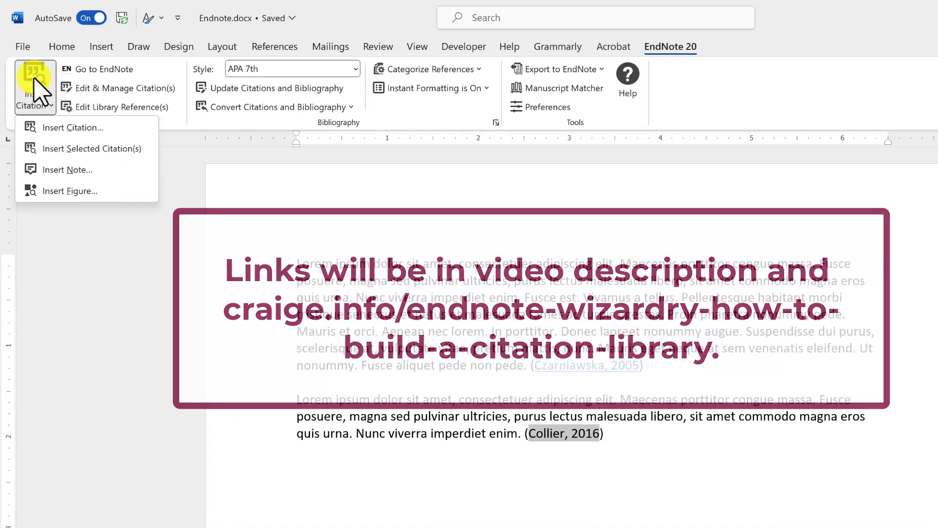
left_click(34, 80)
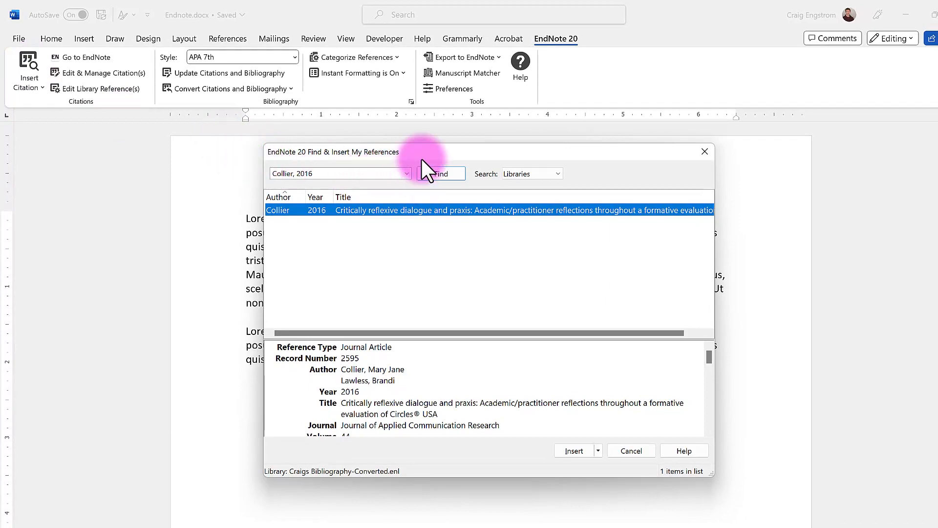
left_click_drag(336, 139, 728, 210)
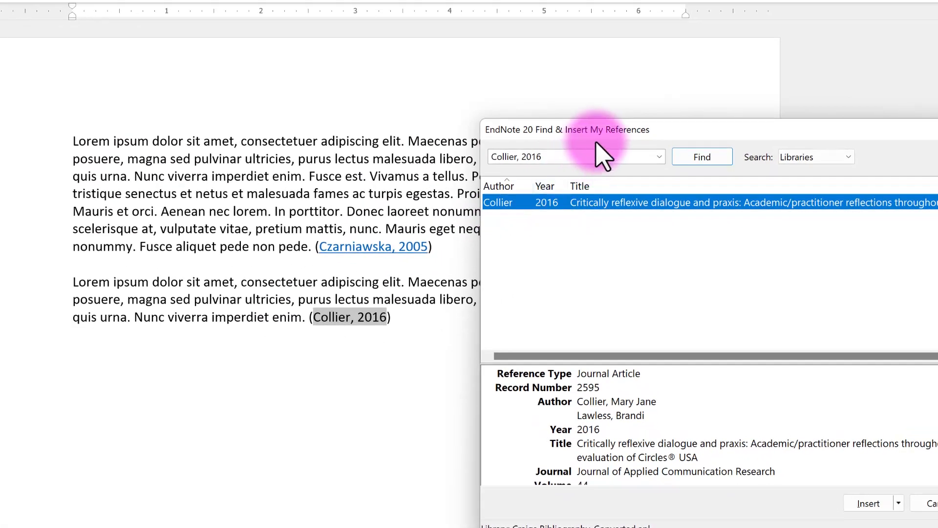
left_click_drag(666, 120, 476, 88)
- Search the library by author surname and 2020, and insert the reference "Empathy as an essential skill for talent development consultants"
left_click(430, 118)
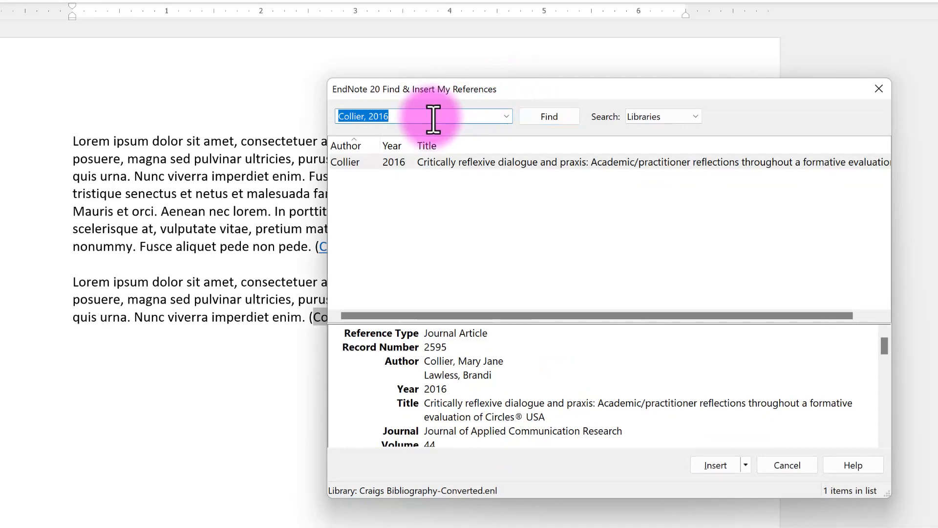
key("Return")
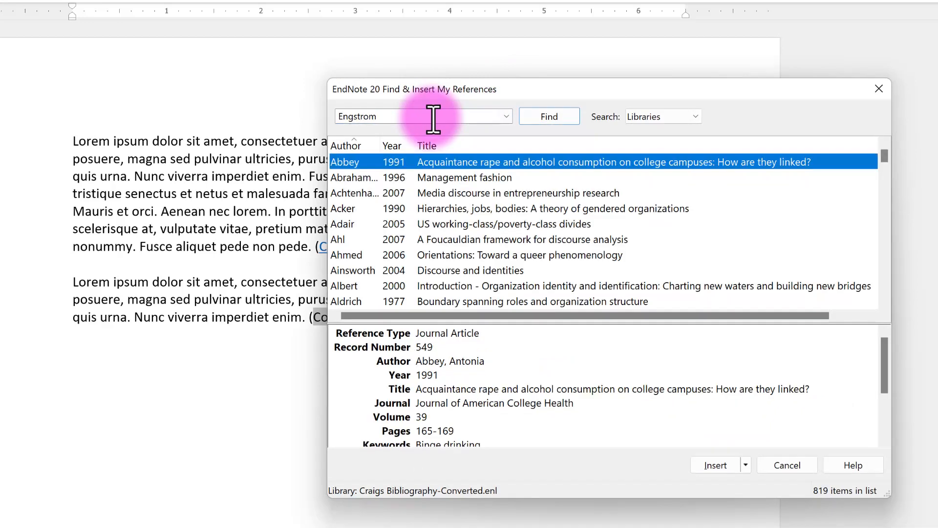
scroll(503, 195, "down", 5)
scroll(484, 181, "up", 5)
left_click(433, 116)
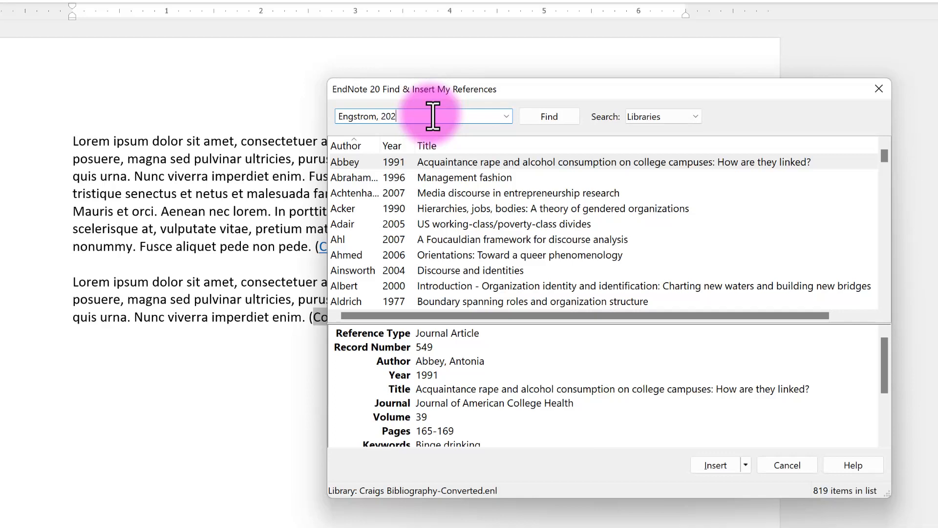
key("Return")
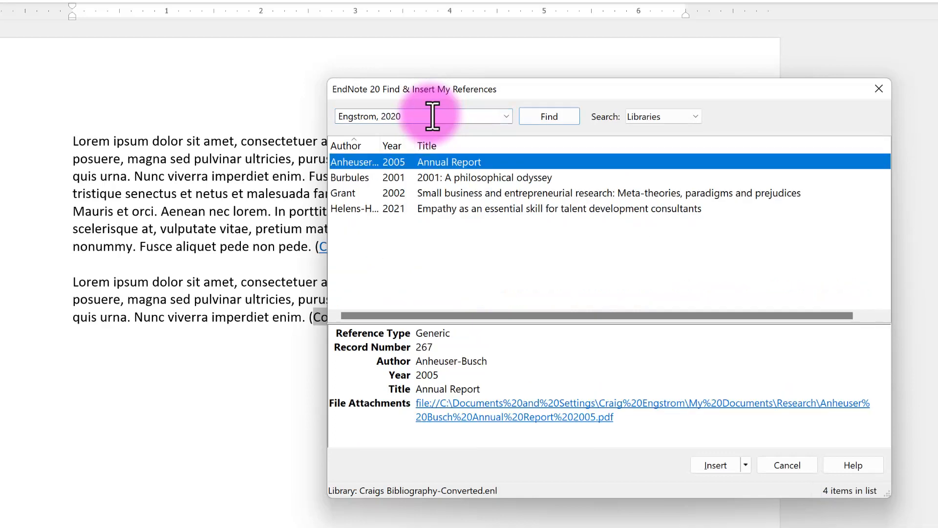
left_click(389, 209)
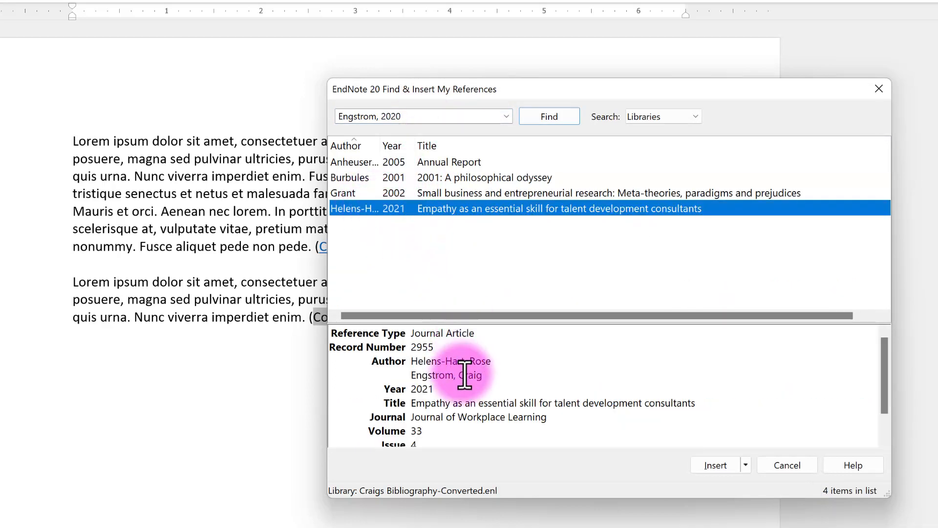
left_click(728, 465)
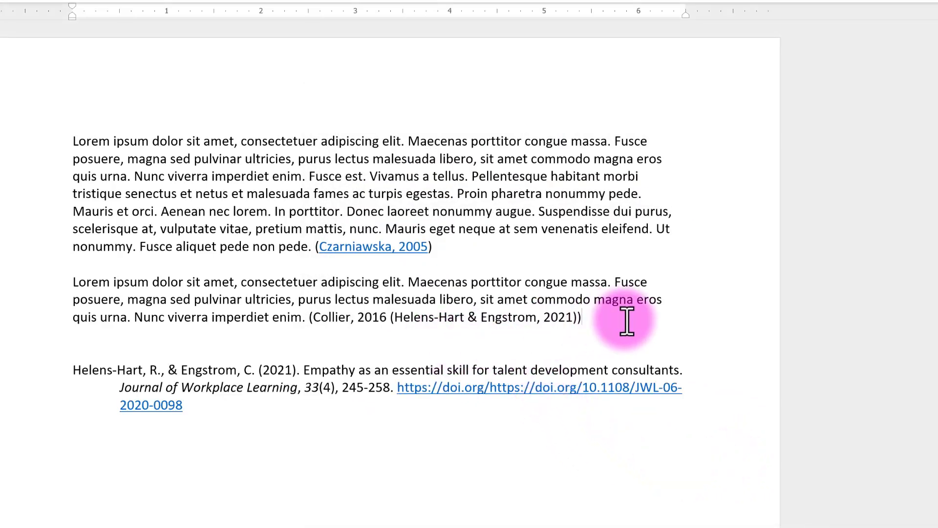
- Remove the surplus closing parenthesis and the space before the inserted 2021 citation
key("BackSpace")
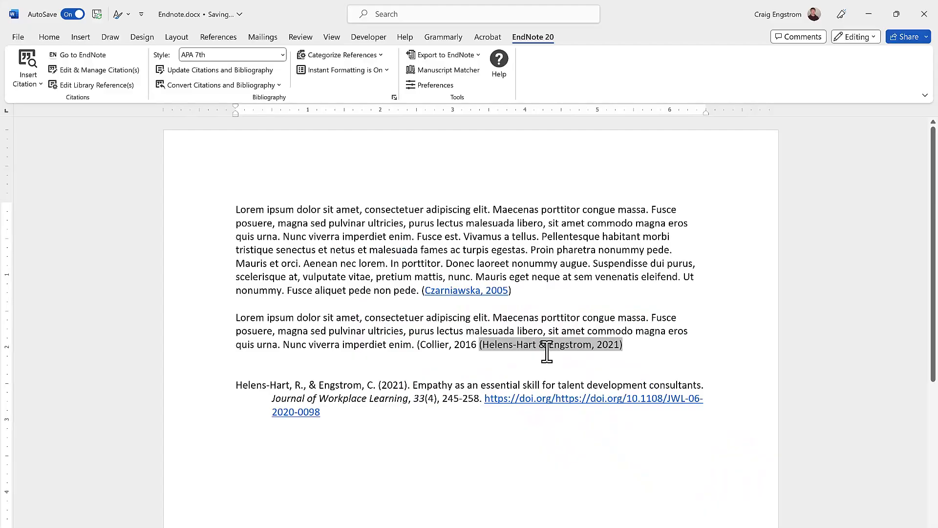
key("Left")
key("Delete")
key("Delete")
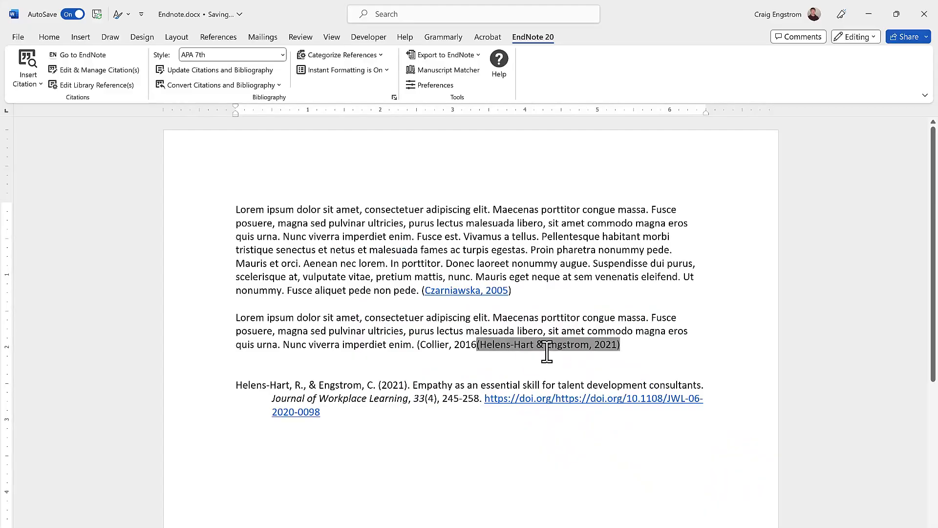
left_click(547, 351)
key("BackSpace")
type(";")
left_click(513, 345)
- Look up the typed 2016 citation in the library and insert the "Critically reflexive dialogue and praxis" reference
left_click_drag(420, 346, 476, 347)
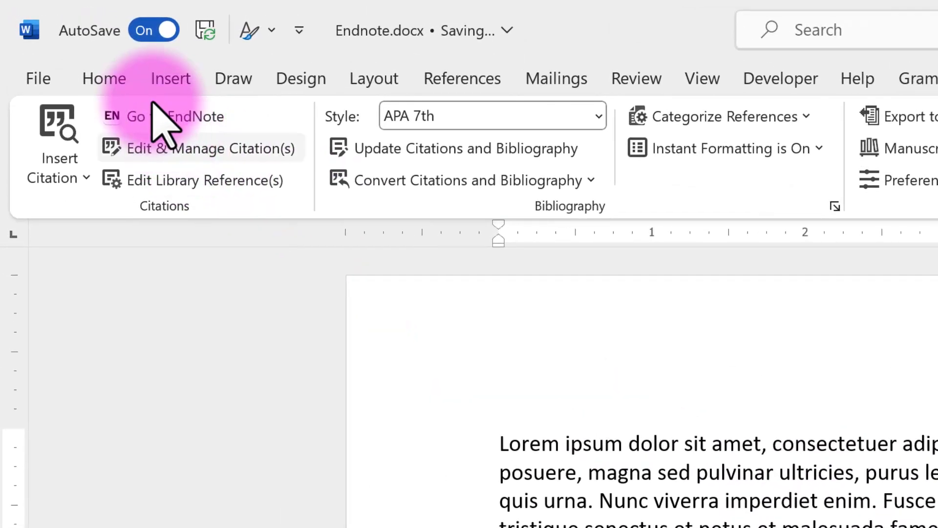
left_click(142, 65)
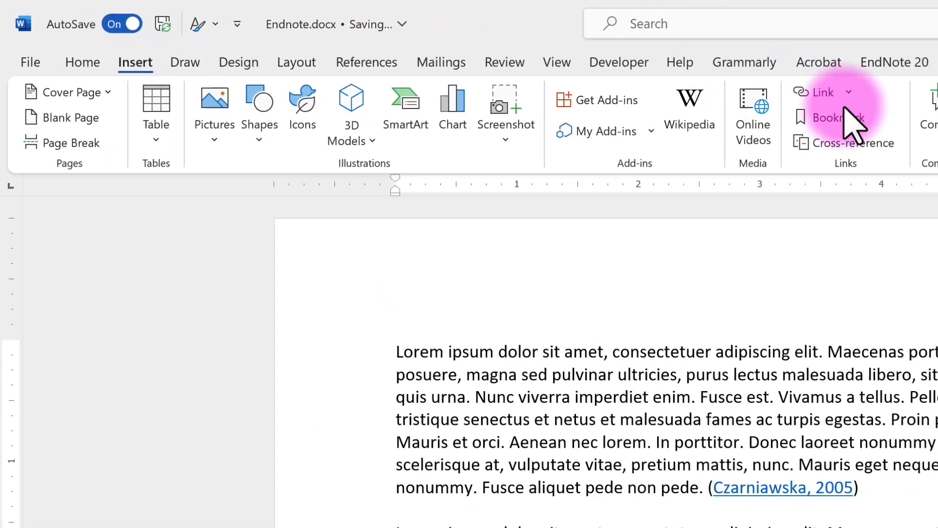
left_click(802, 56)
left_click(37, 92)
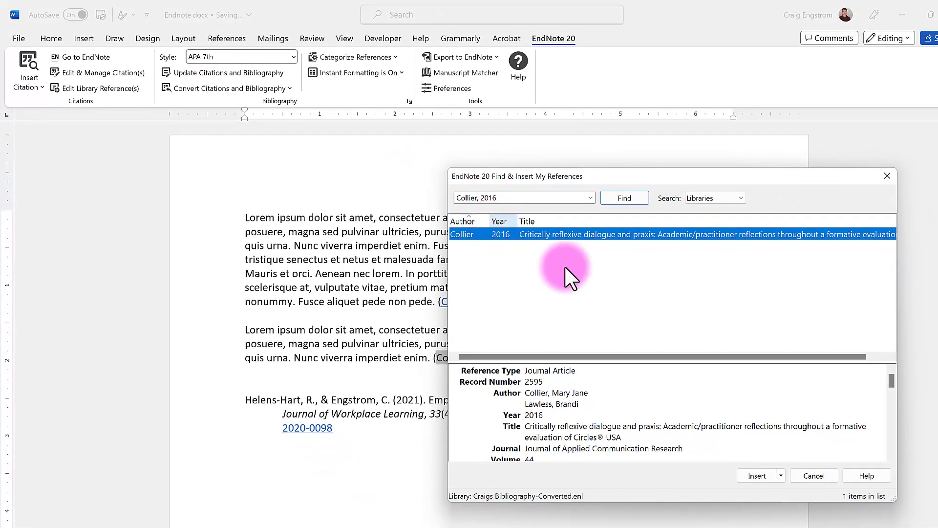
left_click(763, 480)
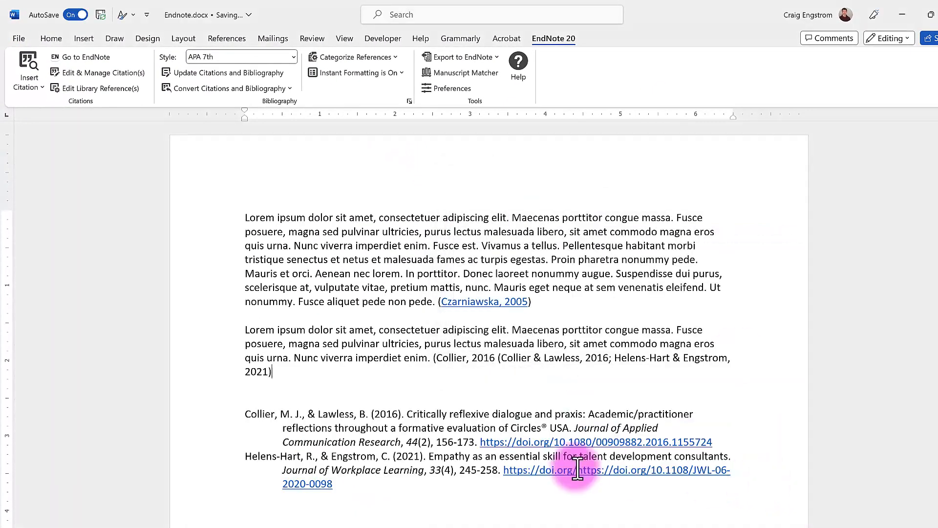
- Add the heading References above the bibliography, then make it bold and centred
left_click(432, 399)
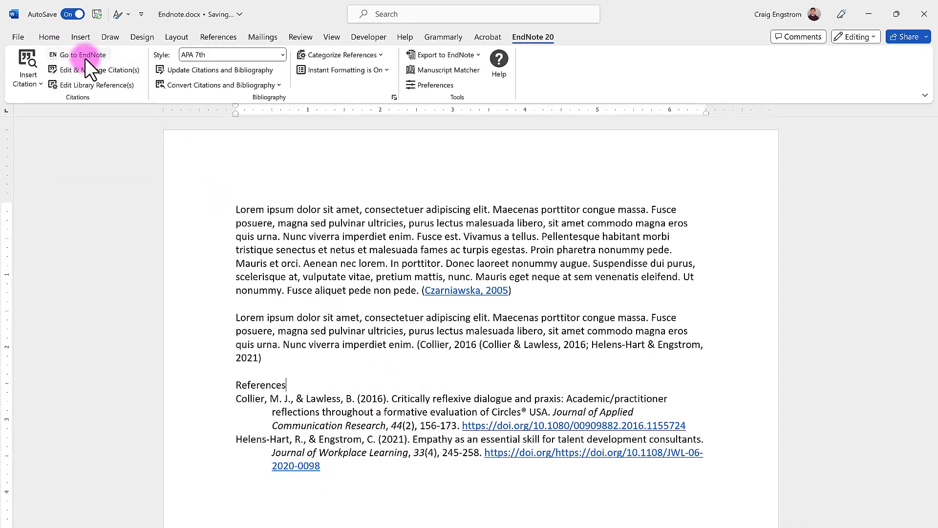
left_click(33, 34)
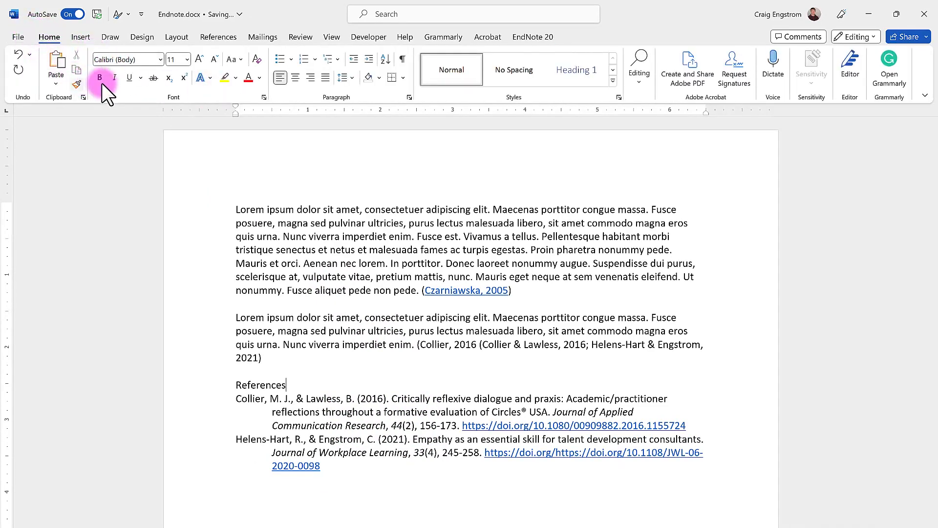
double_click(267, 385)
left_click(99, 78)
left_click(296, 77)
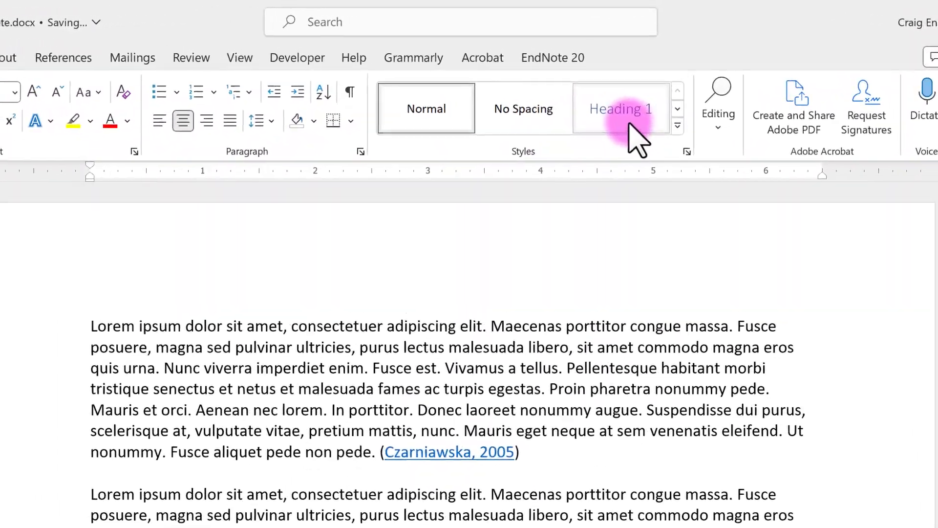
- Update the Heading 1 style to match the References heading, and add a Heading 1 line reading Title above the first paragraph
right_click(635, 100)
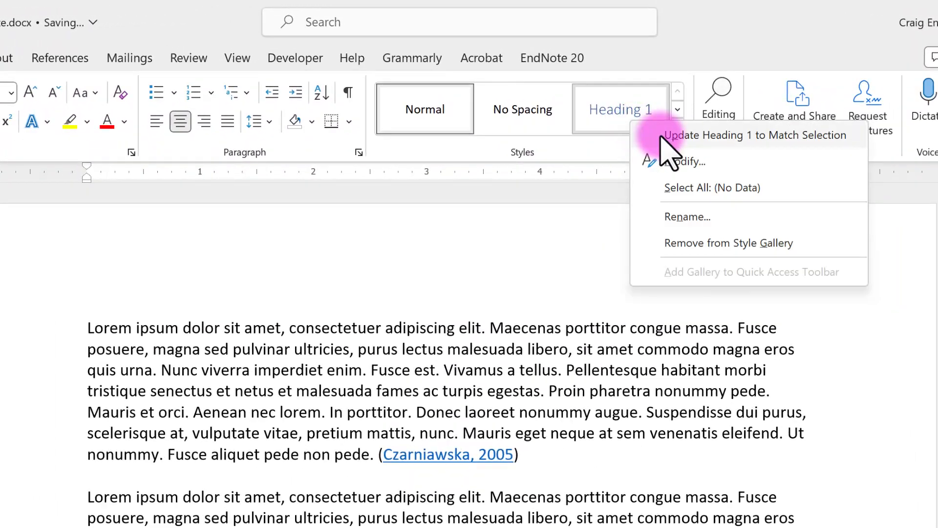
left_click(704, 135)
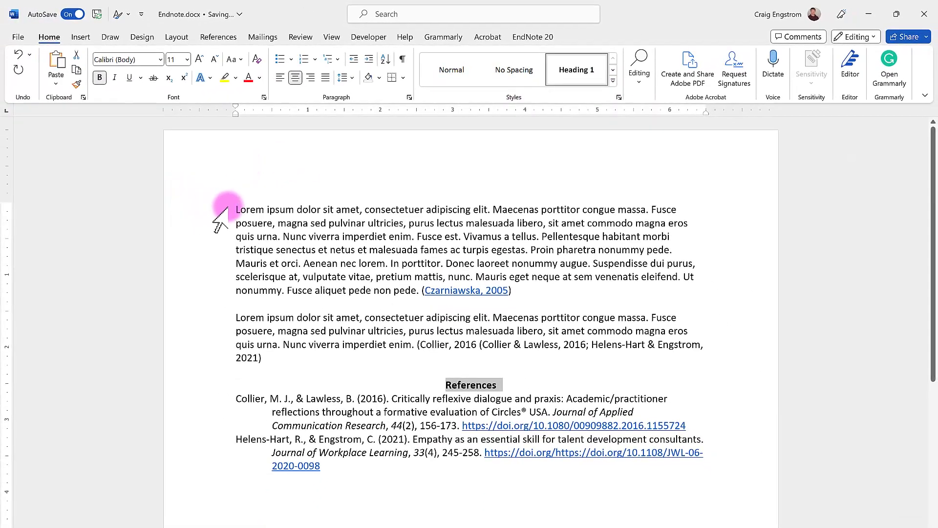
left_click(228, 207)
left_click(234, 214)
key("Return")
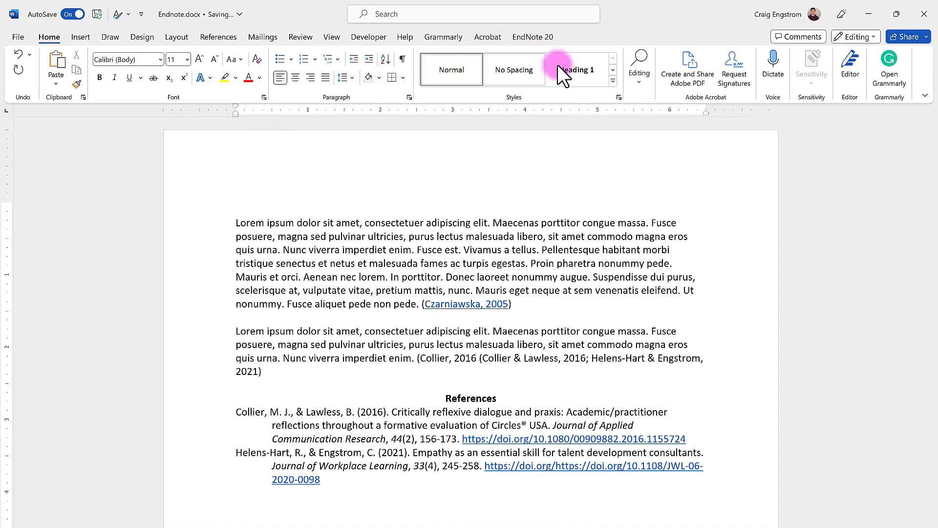
type("Title")
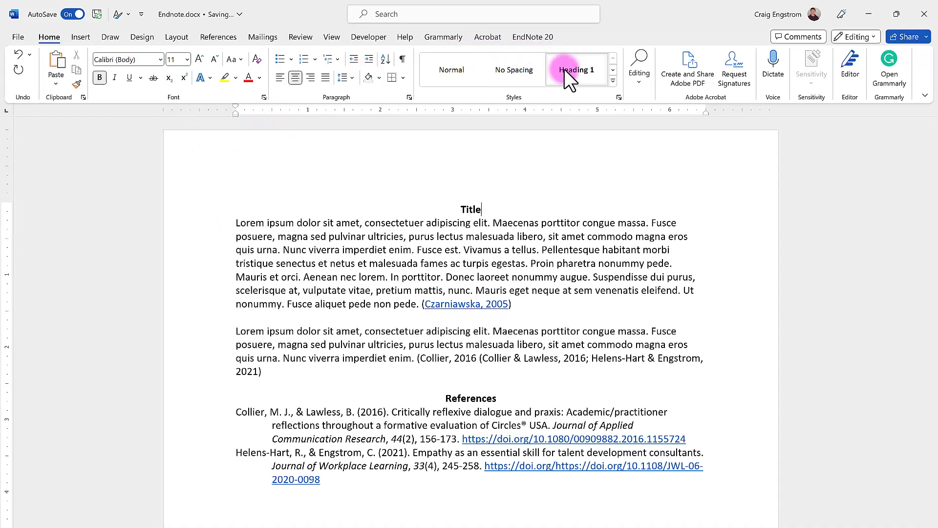
key("Return")
- Show the document's headings for navigation and jump between the Title and References sections
key("ctrl+f")
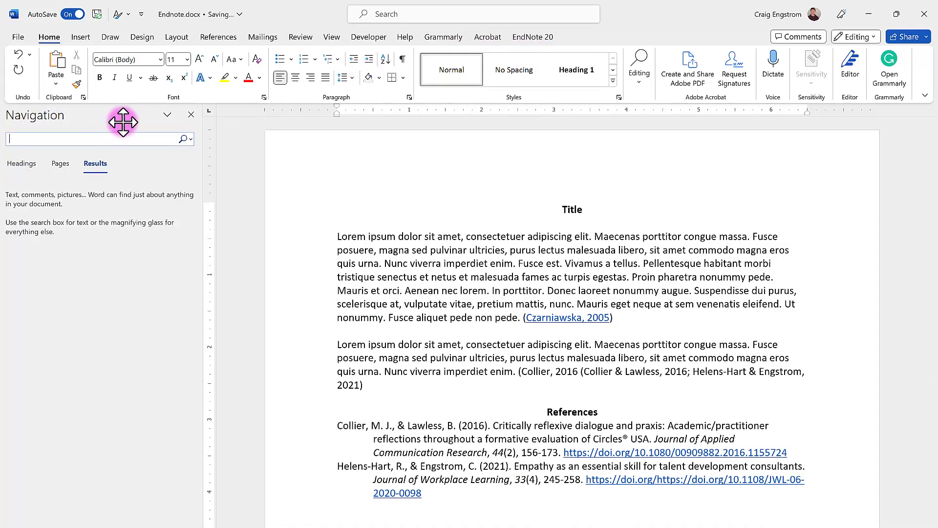
left_click(31, 160)
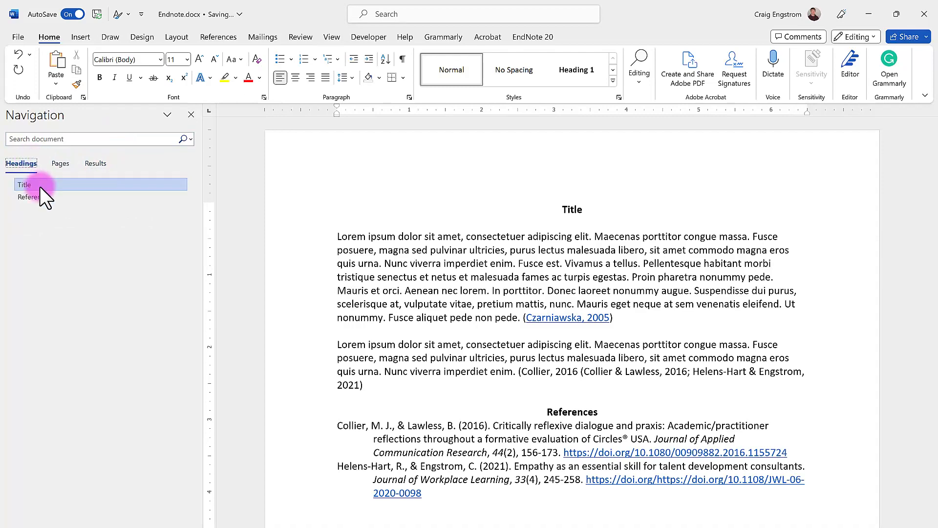
left_click(41, 194)
left_click(39, 186)
left_click(39, 200)
left_click(35, 187)
- Insert a page break after the last body paragraph so References starts a new page, and remove the extra blank line above the heading
left_click(558, 317)
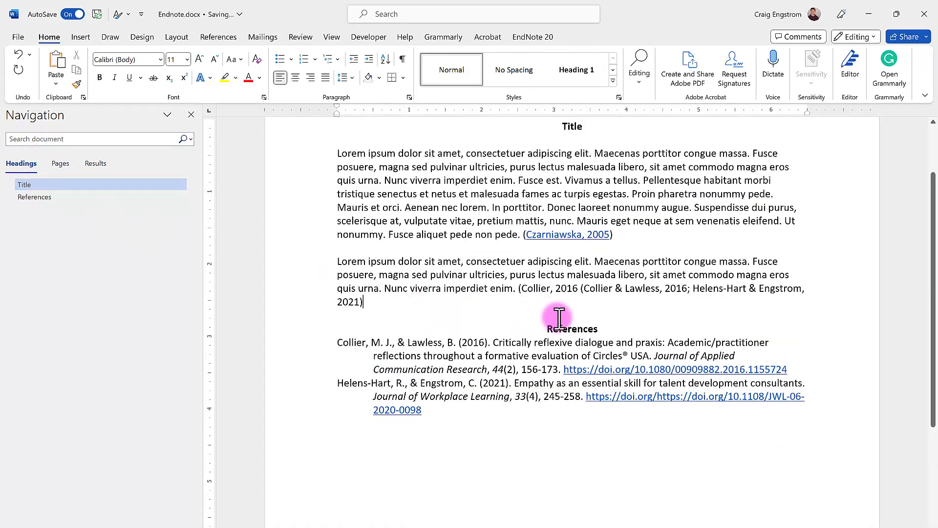
key("Return")
key("ctrl+Return")
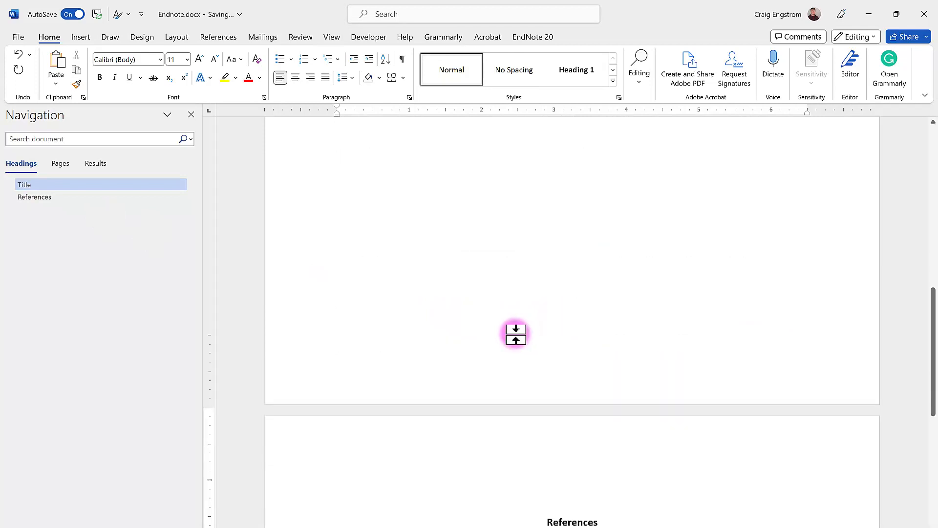
key("Delete")
scroll(296, 326, "up", 3)
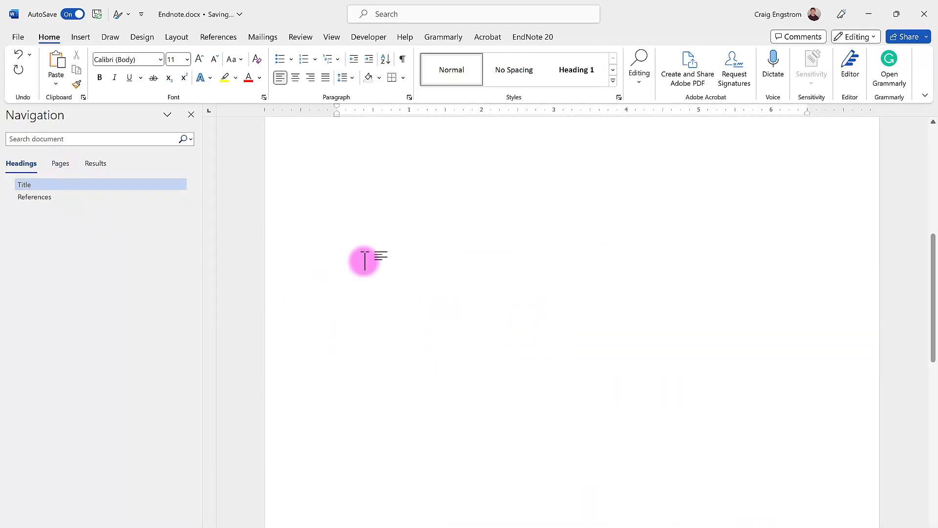
scroll(367, 263, "up", 4)
scroll(367, 262, "up", 2)
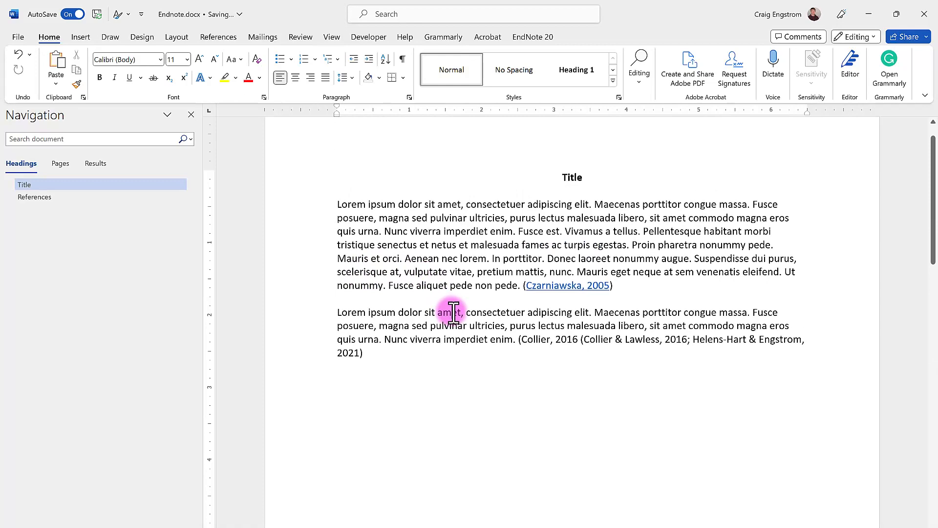
left_click(453, 313)
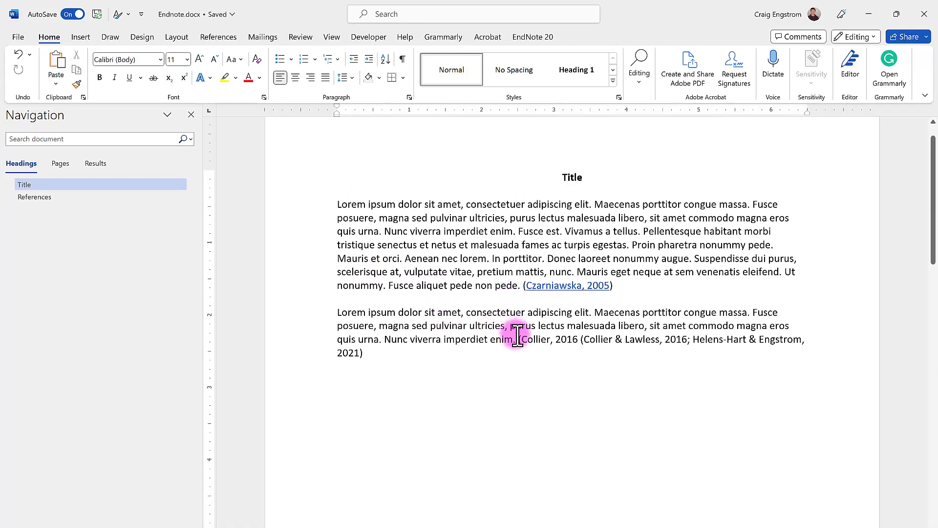
left_click(55, 197)
left_click(50, 184)
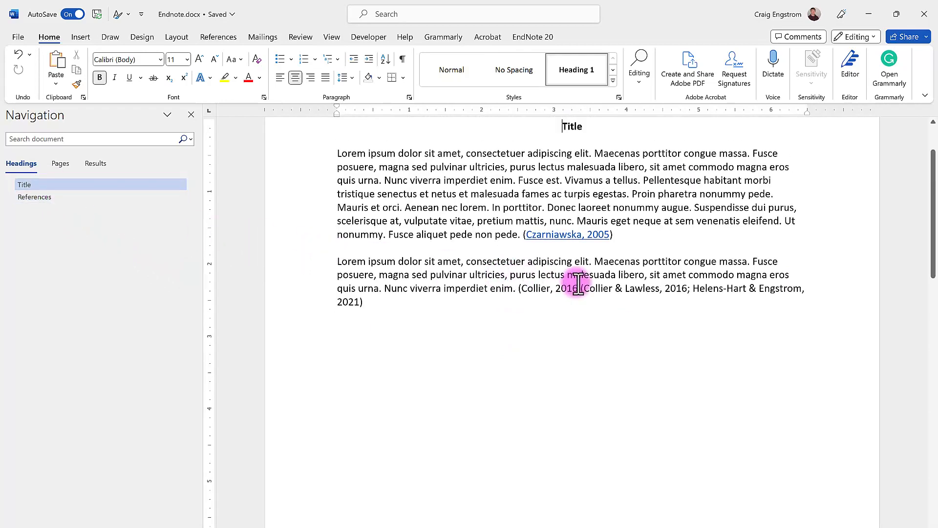
- Delete the leftover typed 2016 citation before the inserted citation group, and start a new line after the paragraph
left_click_drag(580, 288, 530, 286)
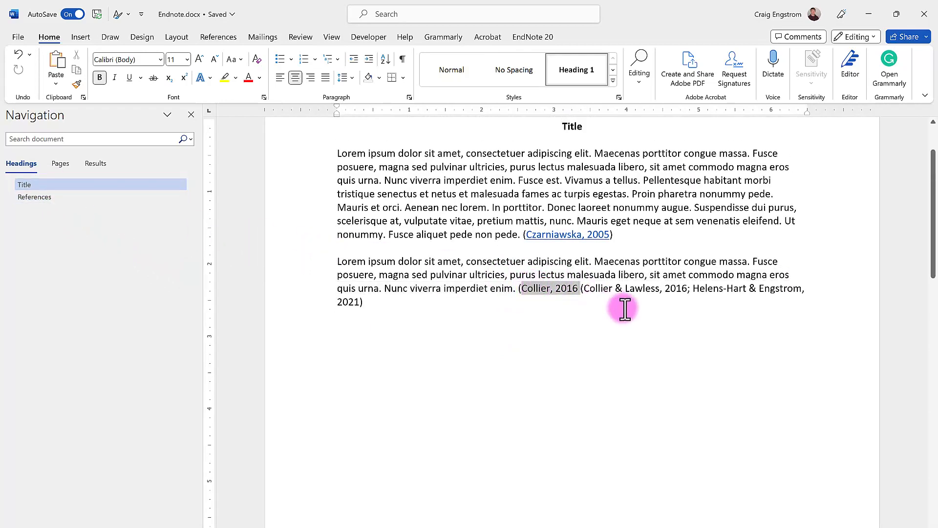
key("Delete")
left_click(815, 287)
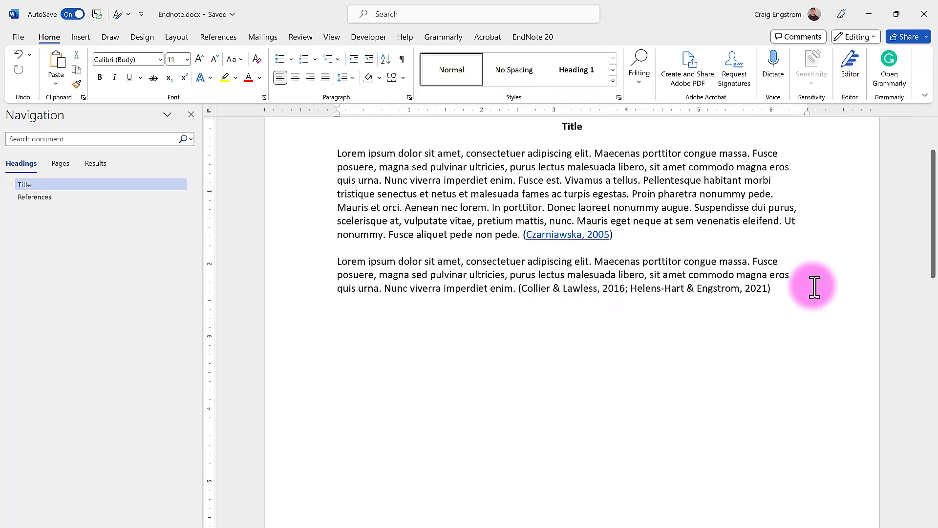
key("Return")
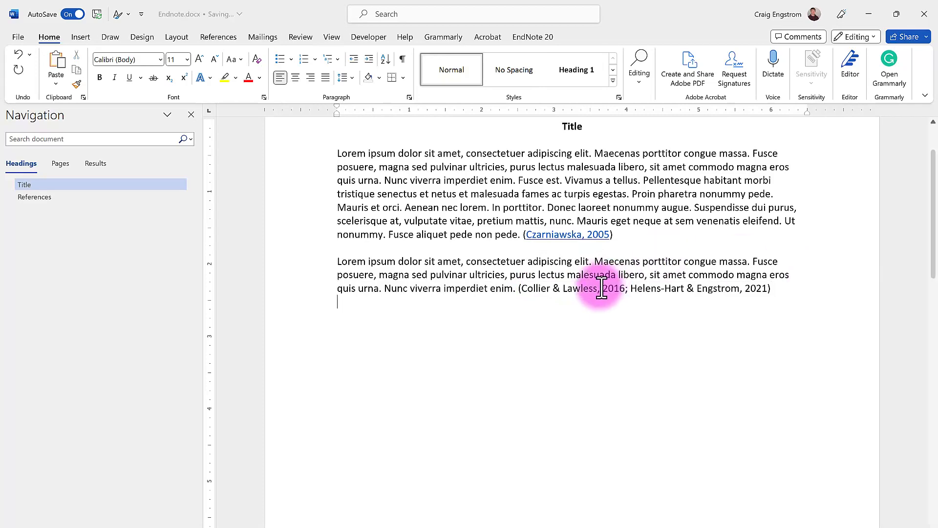
- Switch the EndNote citation and bibliography style to Chicago 17th Footnote
scroll(583, 312, "down", 15)
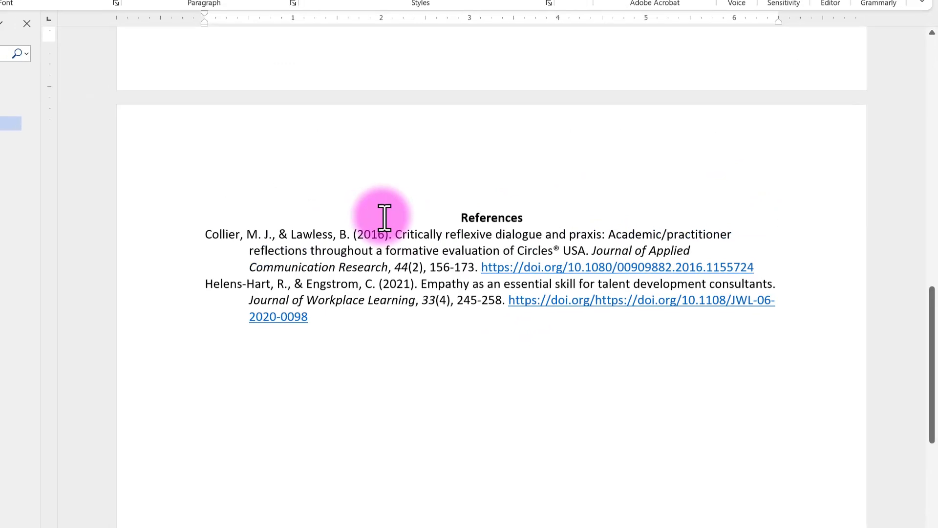
scroll(475, 267, "up", 10)
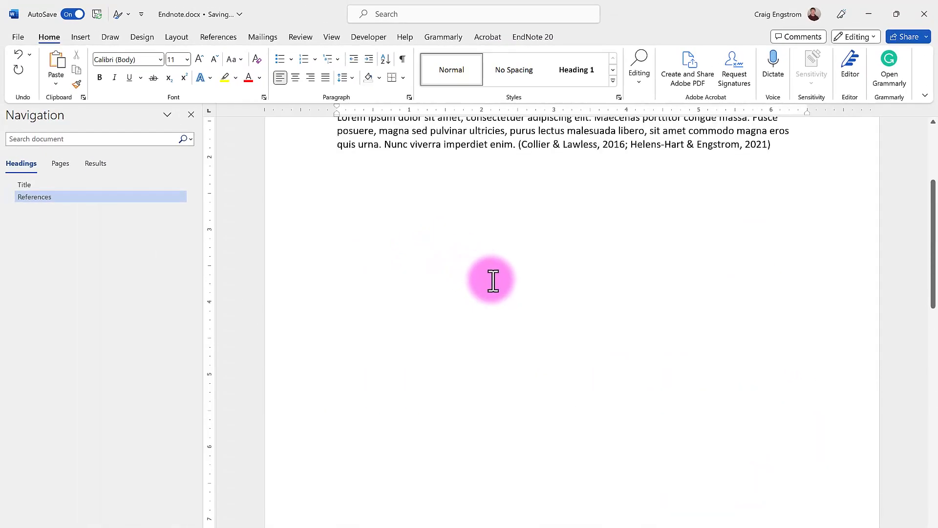
scroll(492, 281, "up", 5)
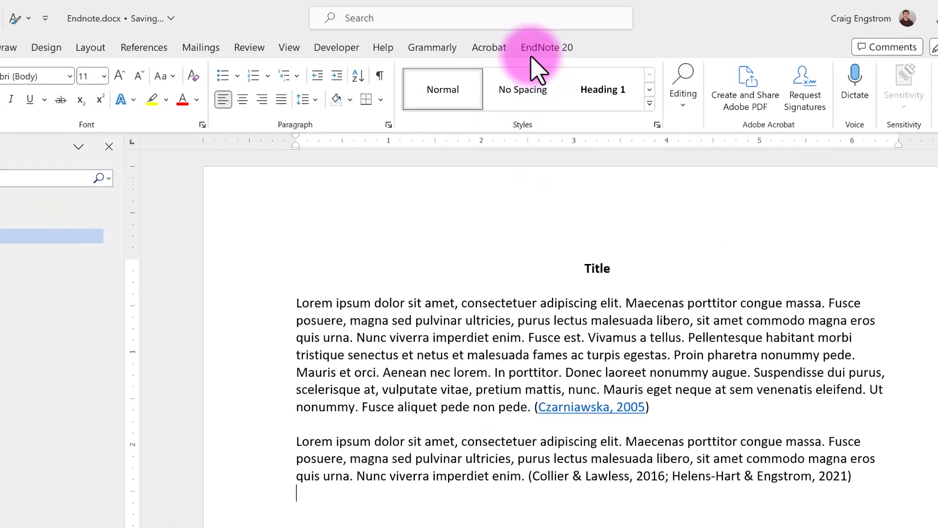
left_click(521, 42)
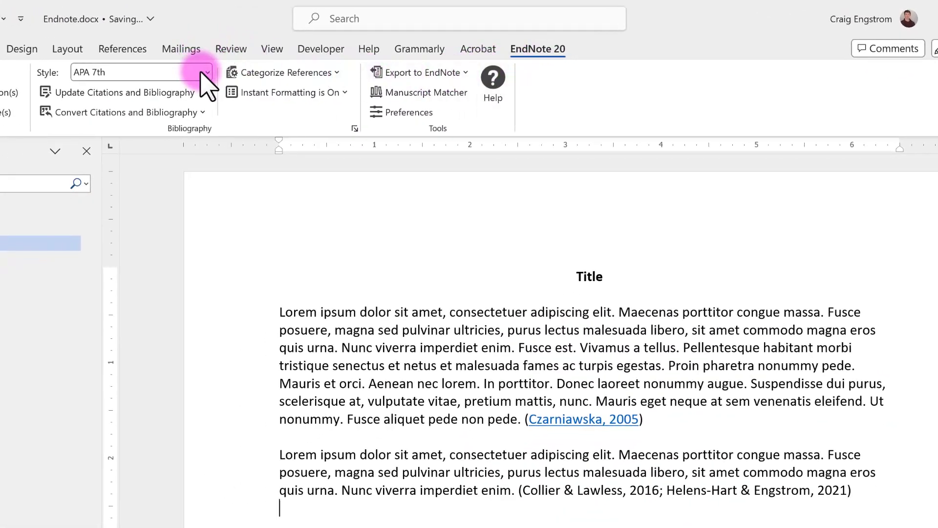
left_click(207, 73)
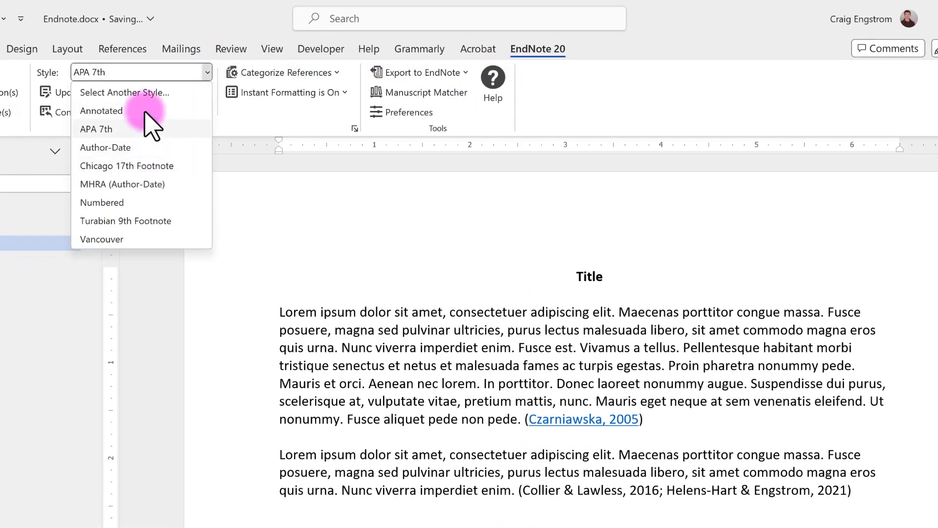
left_click(156, 166)
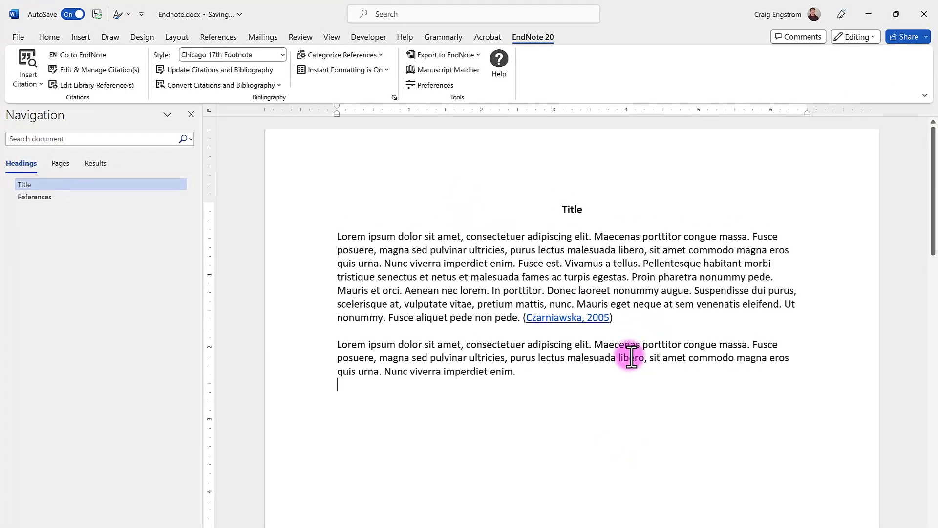
- Review the reformatted reference list, and set the citation style to MLA from the full list of EndNote styles
scroll(628, 354, "down", 10)
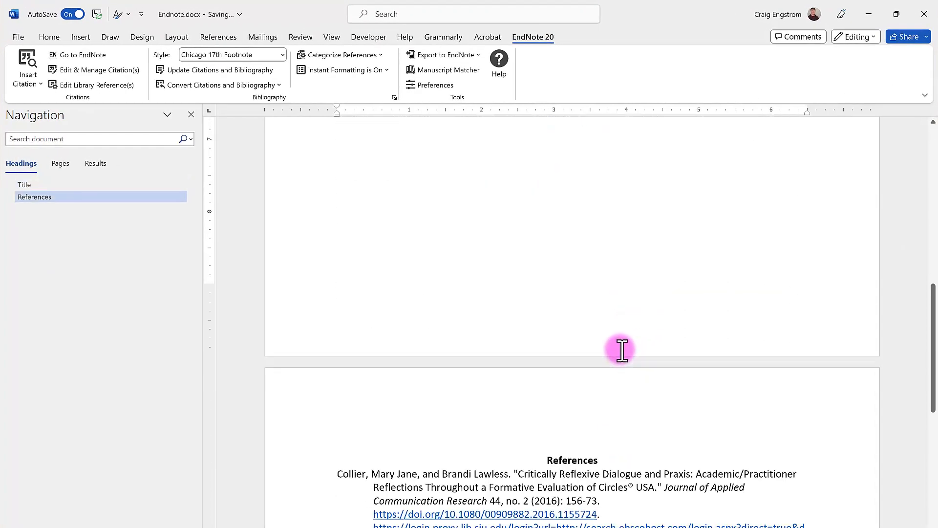
scroll(622, 349, "down", 4)
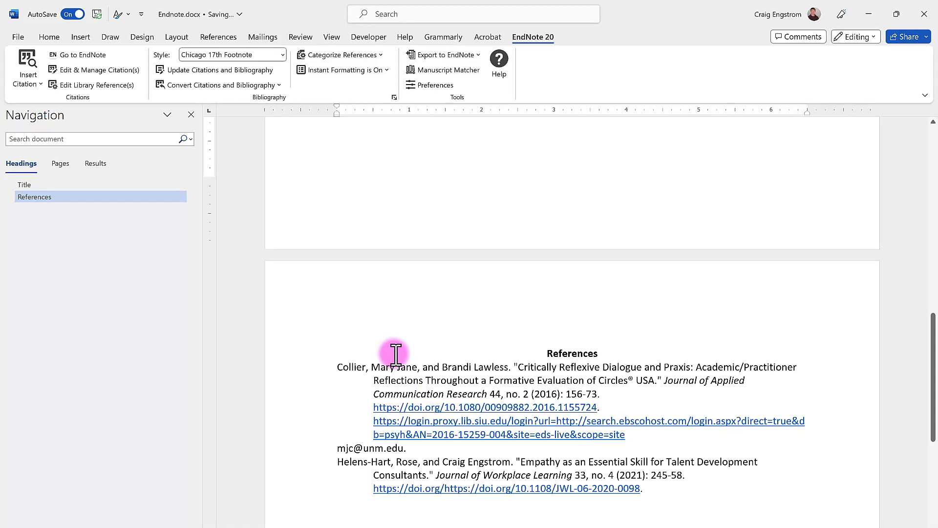
scroll(304, 151, "up", 1)
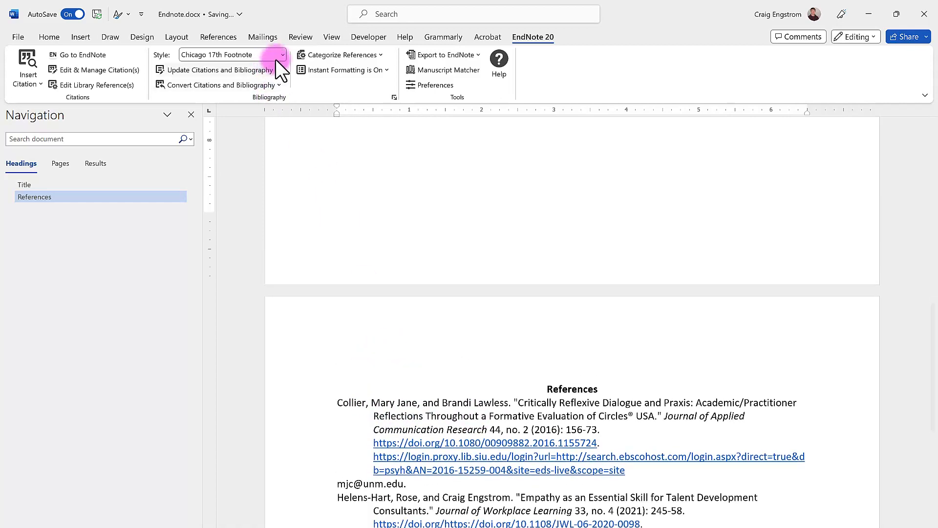
left_click(282, 54)
left_click(234, 69)
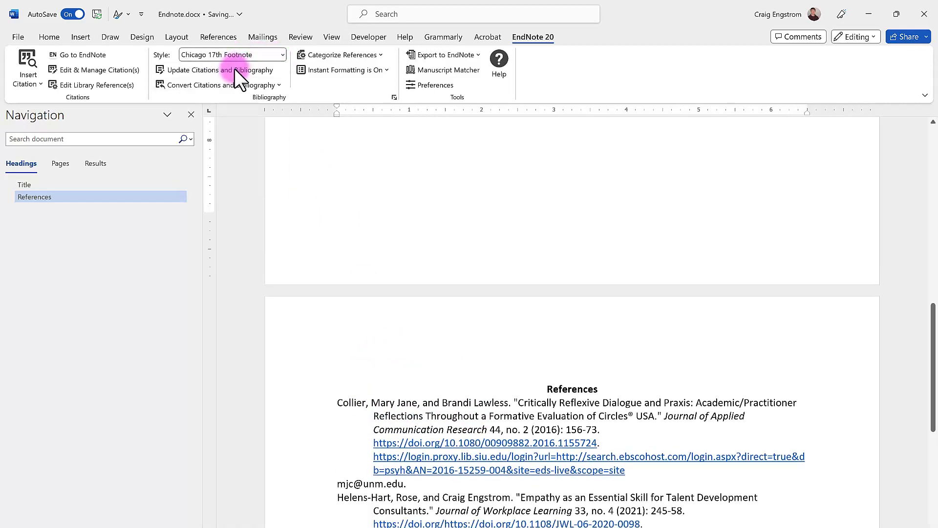
key("m")
key("m")
key("l")
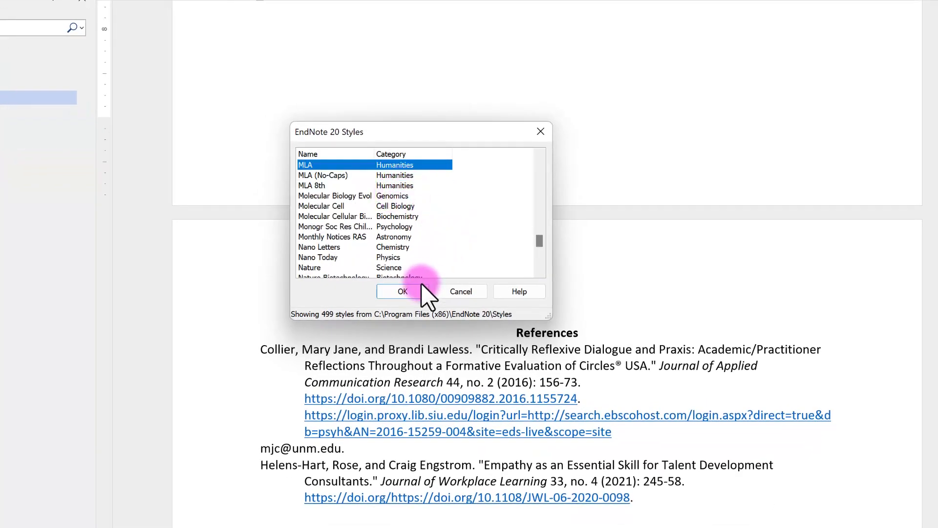
left_click(403, 291)
- Check the in-text citation group in the second paragraph, and set the citation style back to APA 7th
scroll(371, 379, "up", 10)
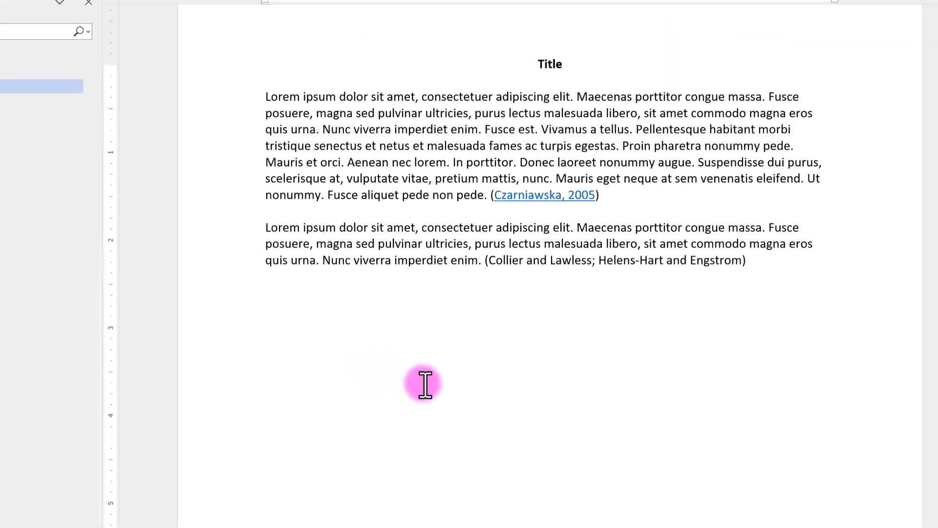
left_click(557, 260)
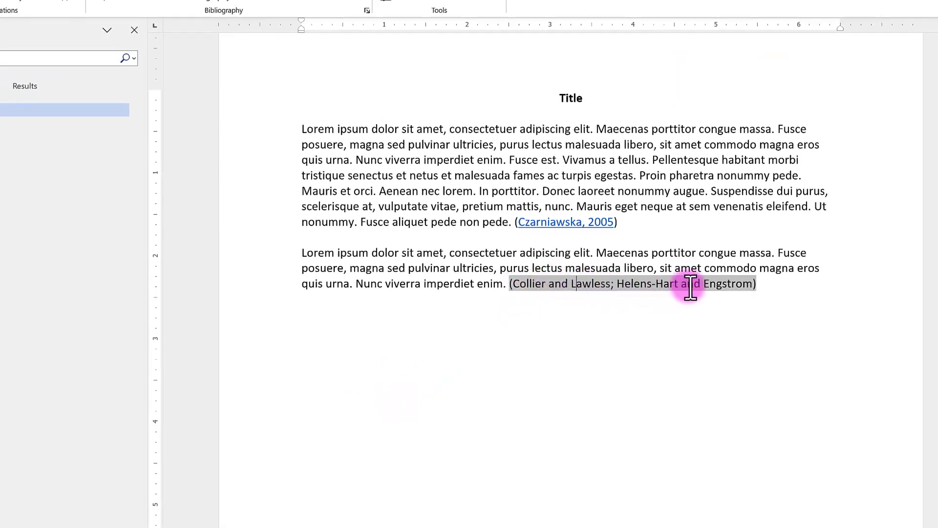
left_click(762, 268)
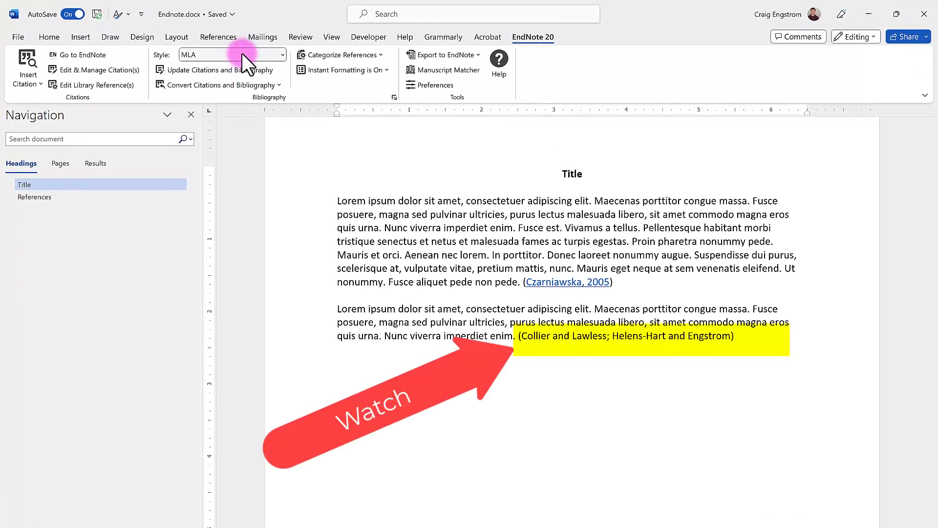
left_click(242, 53)
left_click(216, 96)
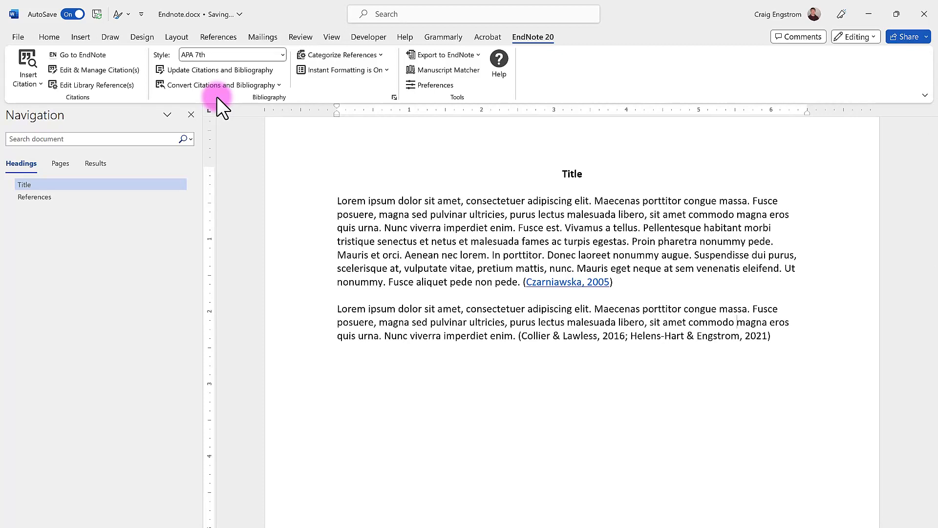
- Remove the 2021 citation from the citation group at the end of the second paragraph
left_click_drag(781, 335, 529, 335)
key("Delete")
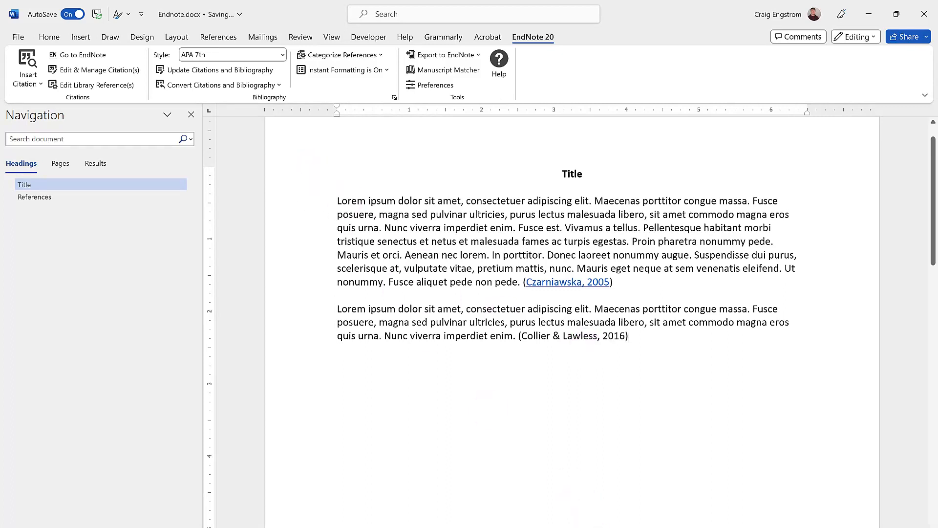
- Switch to the EndNote library and copy the 2016 "Critically reflexive" journal article as a formatted reference
key("alt+Tab")
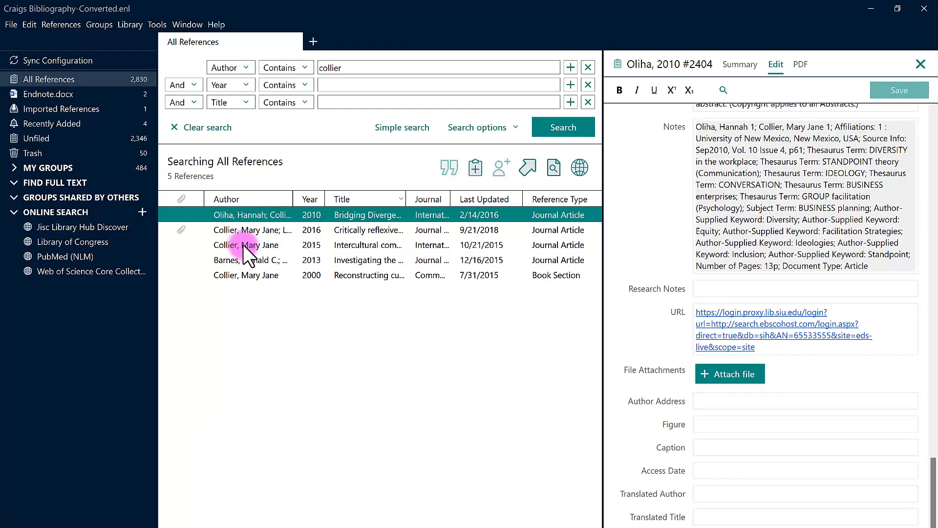
left_click(243, 244)
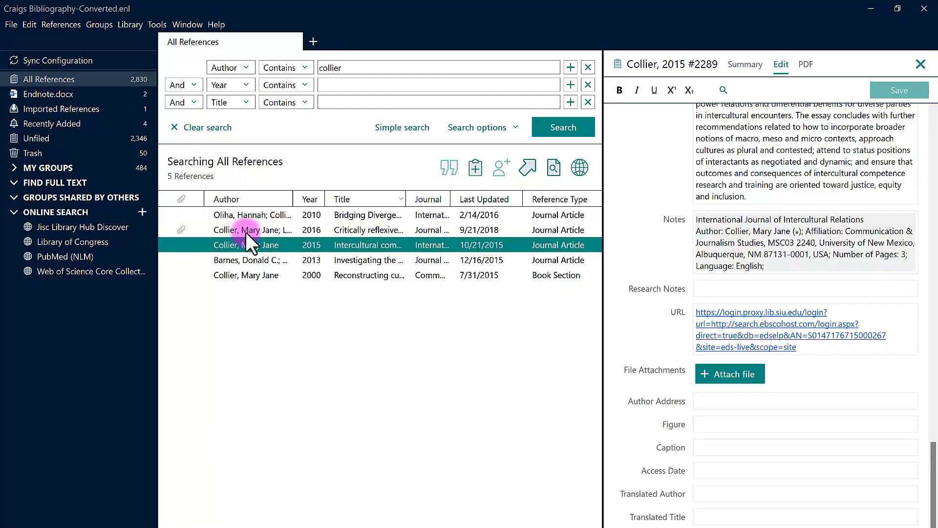
left_click(245, 232)
right_click(245, 233)
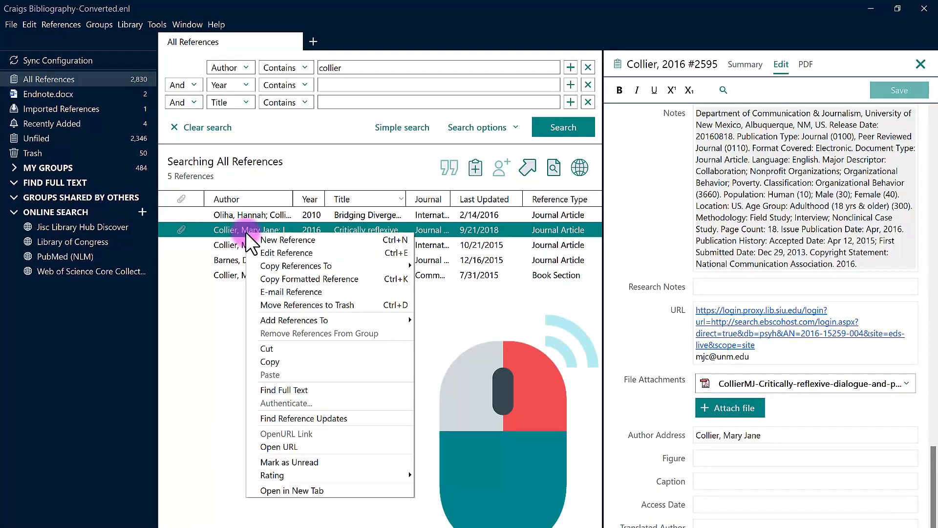
left_click(310, 279)
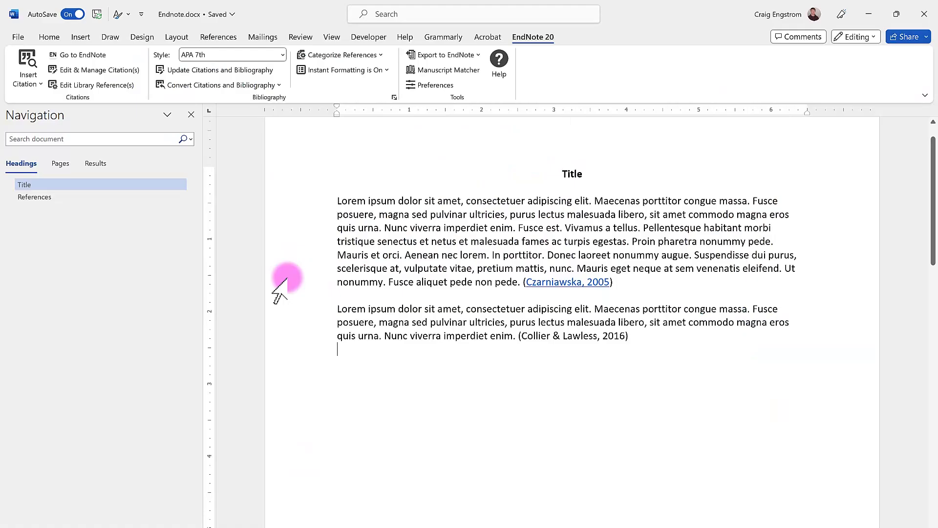
- Switch to the Word document, paste the copied reference under the References heading, and turn its DOI address into a hyperlink
left_click(115, 198)
key("ctrl+v")
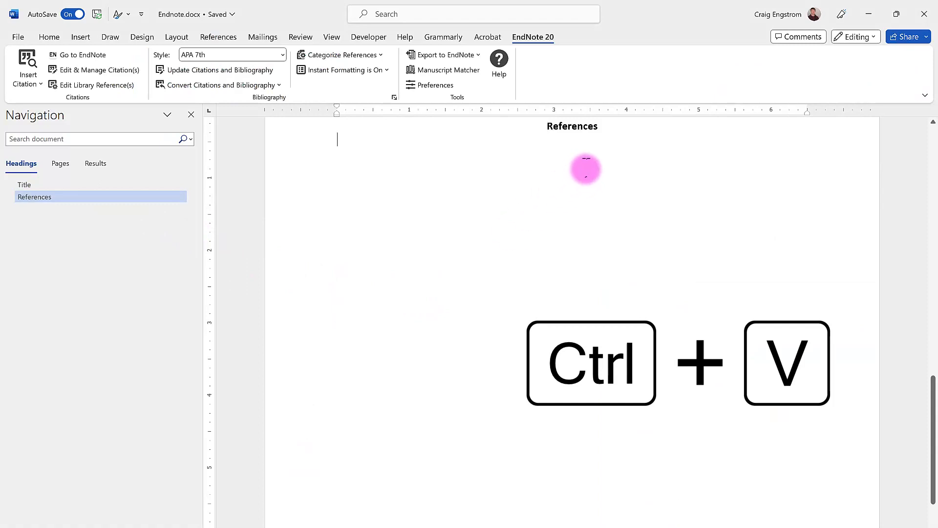
left_click_drag(451, 214, 361, 195)
key("BackSpace")
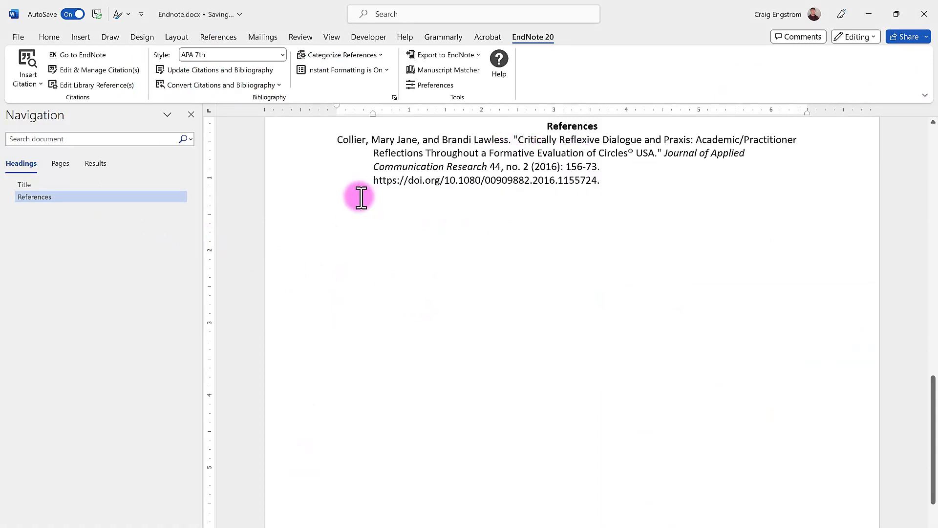
key("Left")
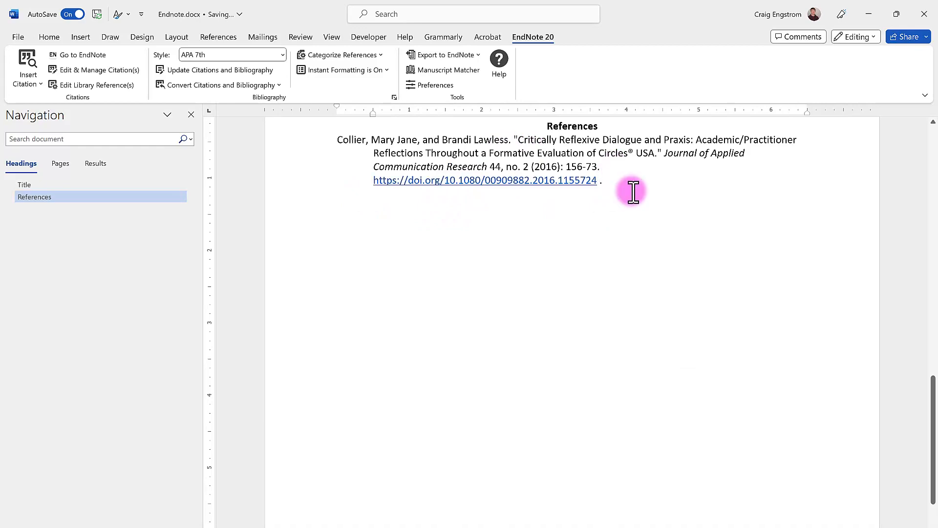
scroll(633, 192, "up", 4)
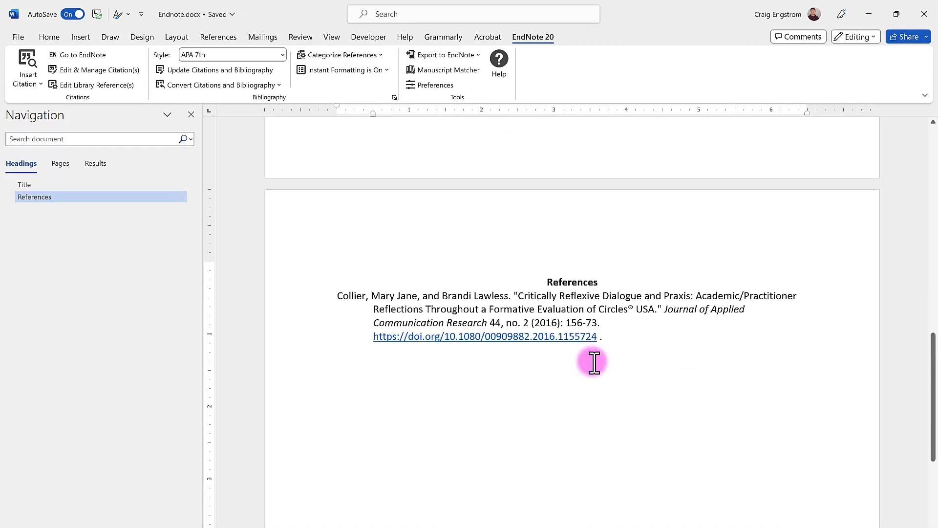
left_click(34, 182)
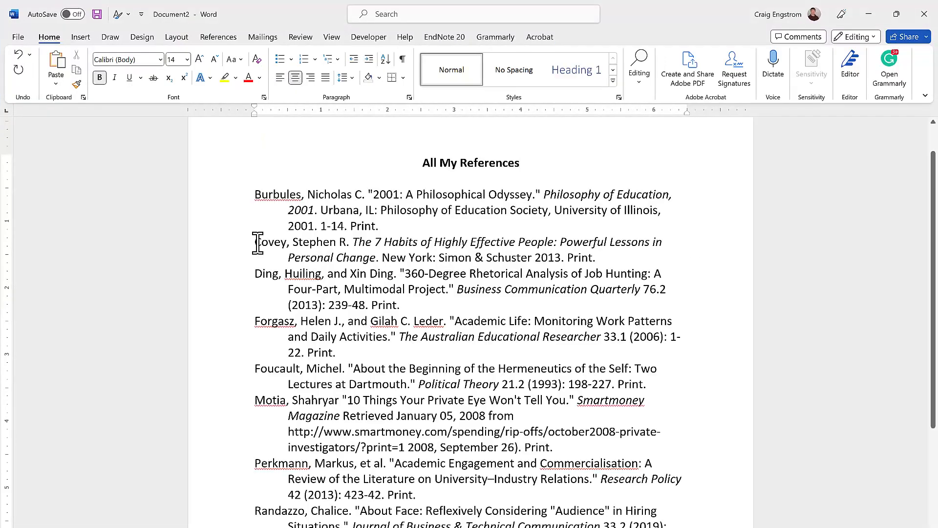
- Select the 2013 "The 7 Habits of Highly Effective People" entry in the All My References document
left_click_drag(256, 240, 548, 259)
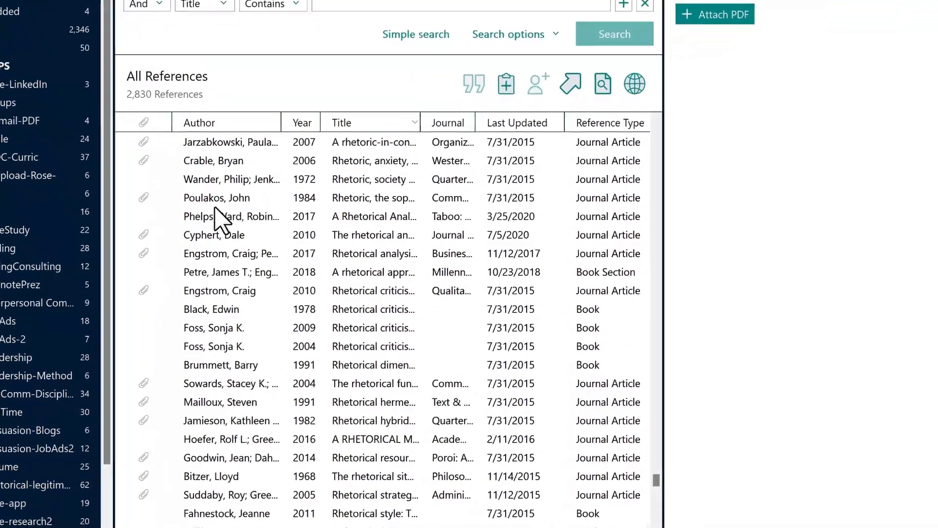
- Switch to the EndNote library and open the group creation options for My Groups
right_click(39, 154)
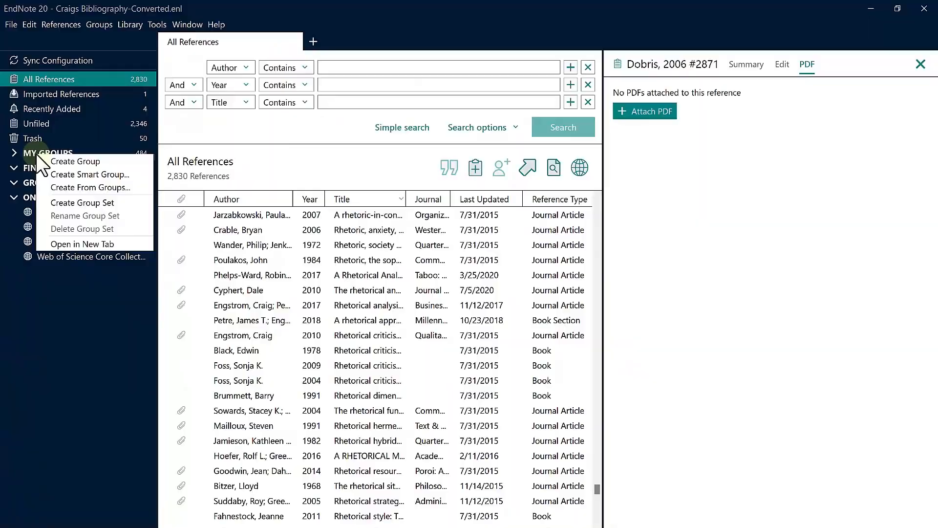